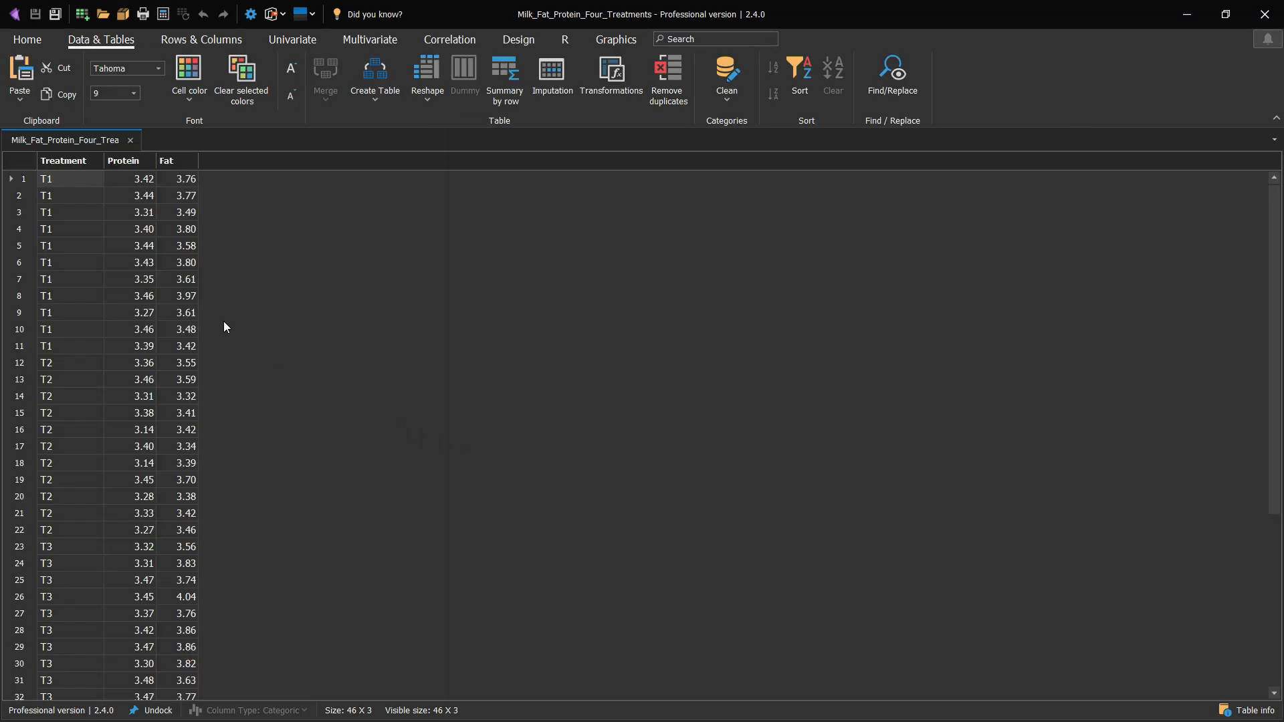
- Look over the Treatment, Protein and Fat columns and the rows of the milk data table
{"action": "left_click", "coordinate": [74, 167]}
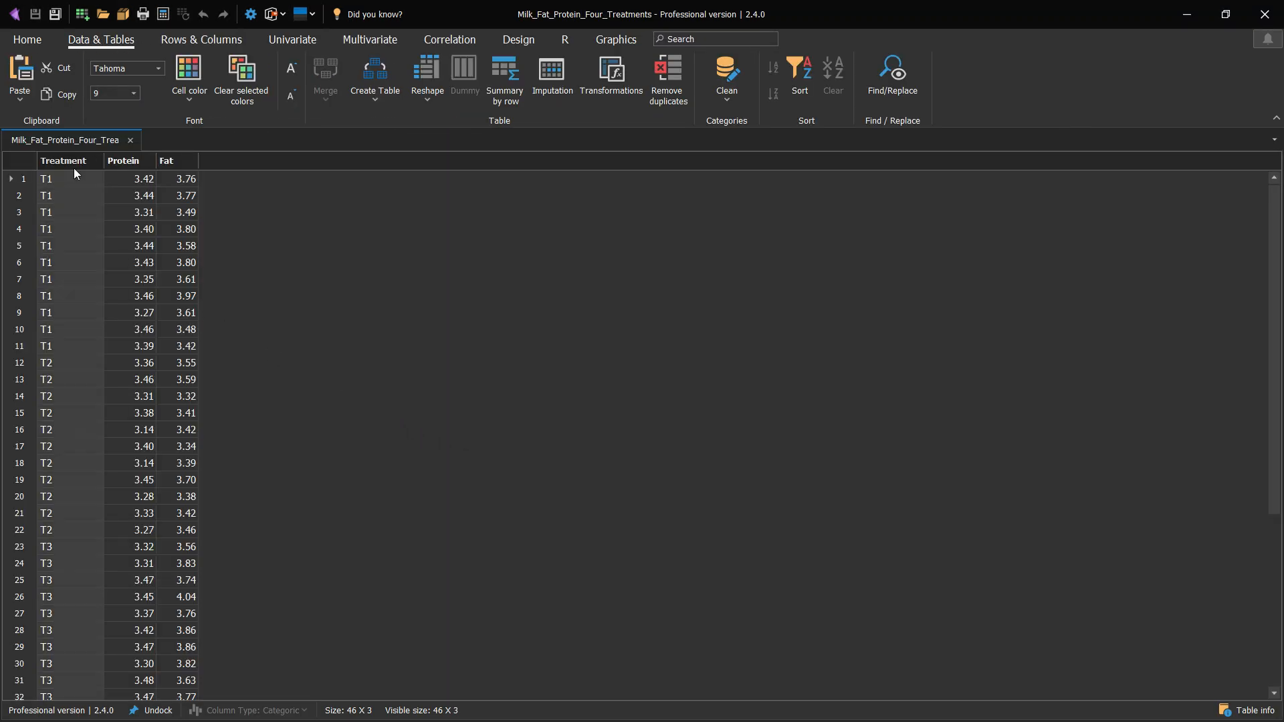
{"action": "left_click", "coordinate": [115, 160]}
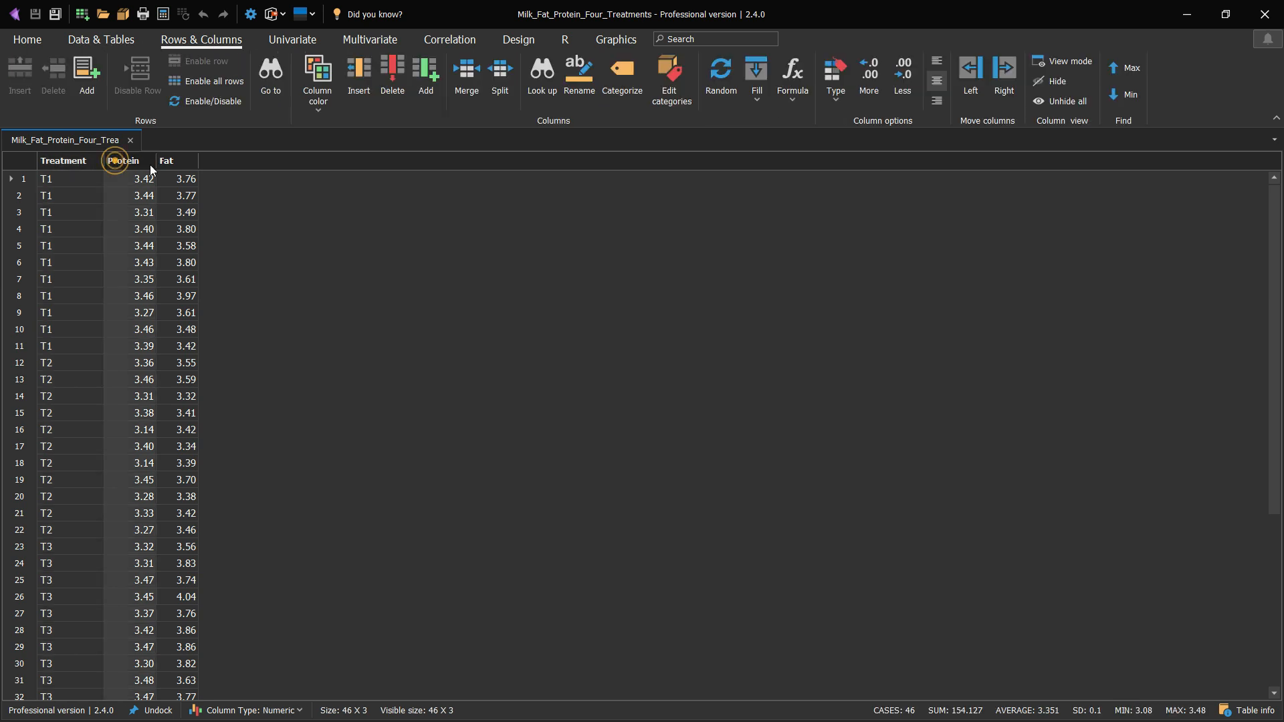
{"action": "left_click", "coordinate": [164, 165]}
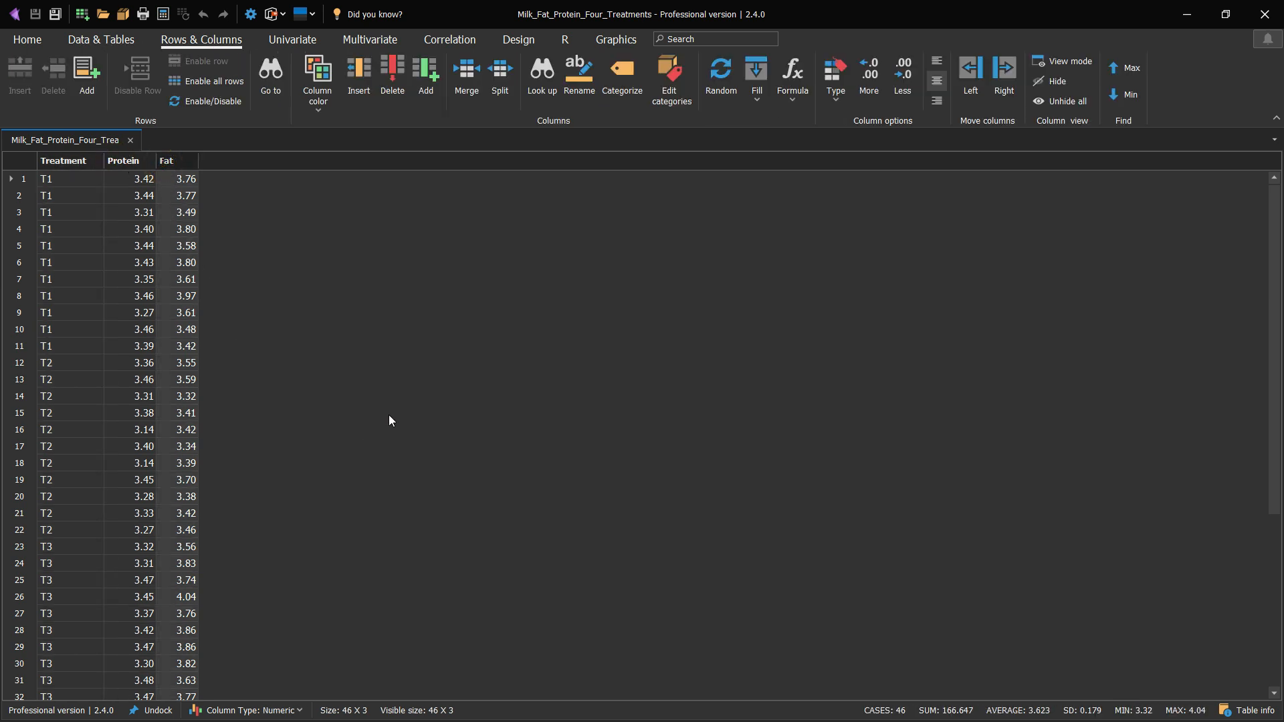
{"action": "scroll", "coordinate": [391, 419], "scroll_direction": "down", "scroll_amount": 5}
{"action": "scroll", "coordinate": [391, 419], "scroll_direction": "up", "scroll_amount": 5}
- Generate a bar chart with Protein on the Y-axis and Treatment on the X-axis, and widen the Series pane beside it
{"action": "left_click", "coordinate": [605, 45]}
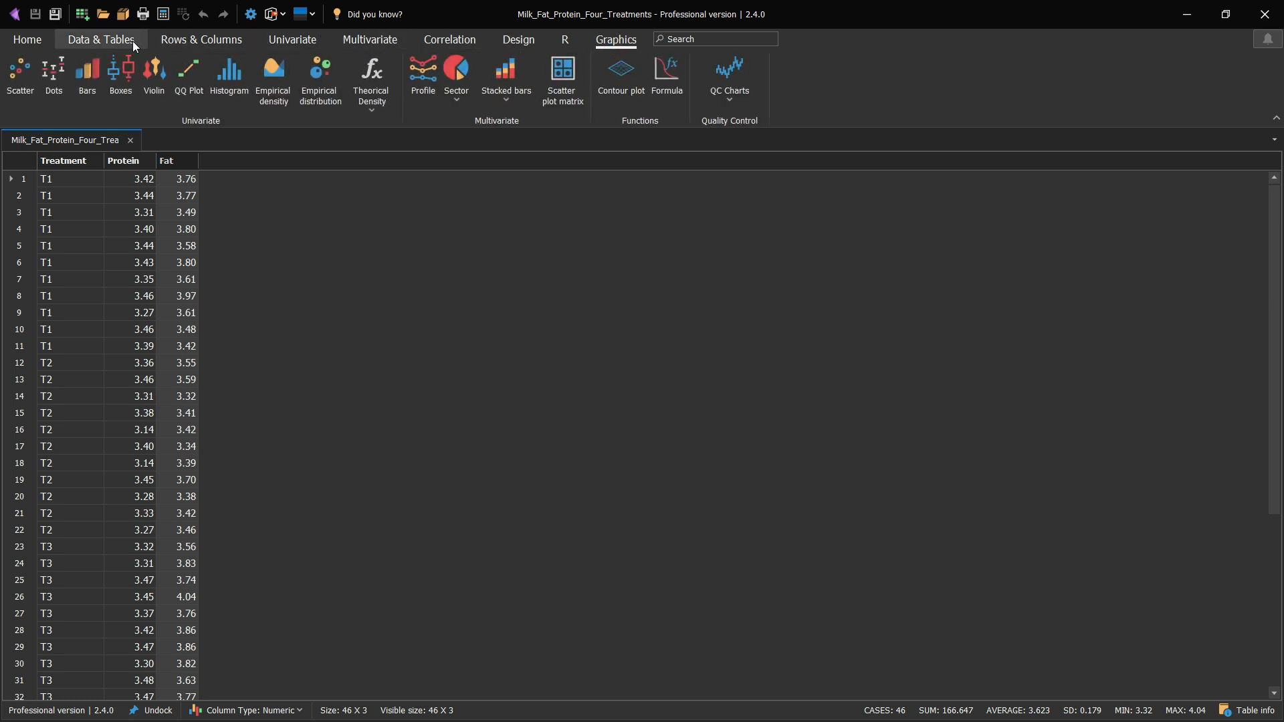
{"action": "left_click", "coordinate": [81, 88]}
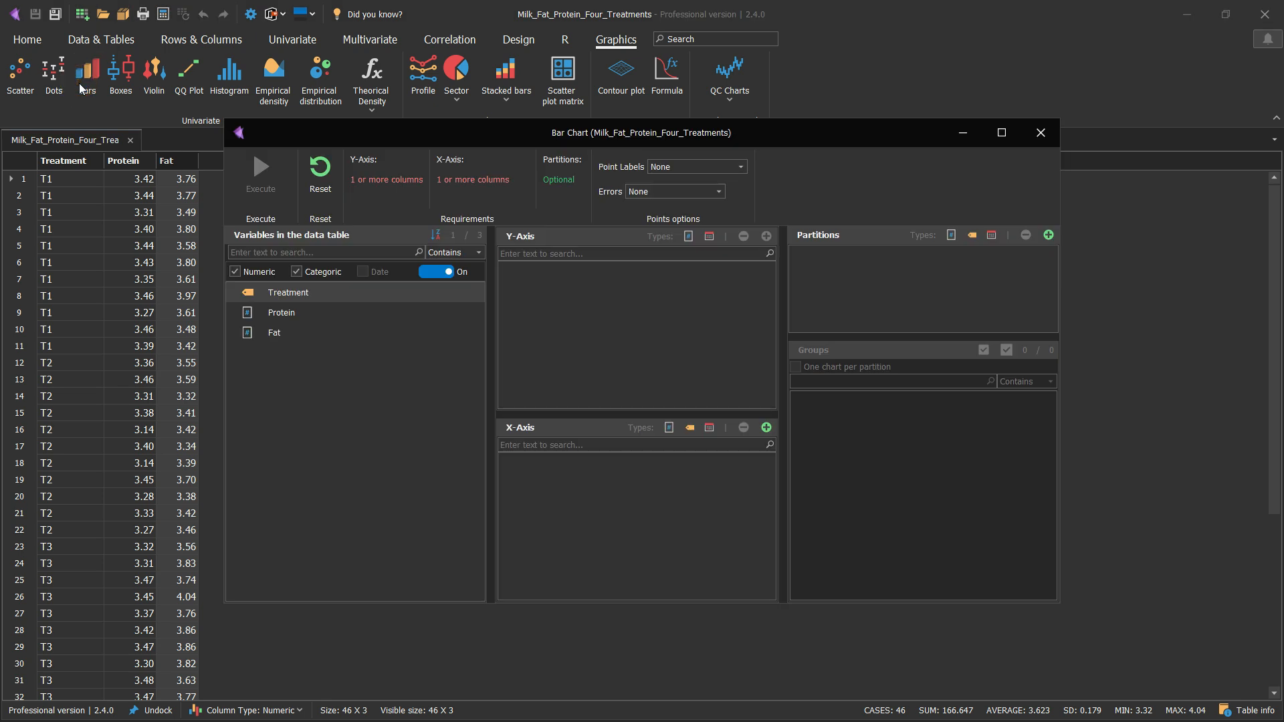
{"action": "left_click_drag", "start_coordinate": [276, 315], "coordinate": [545, 323]}
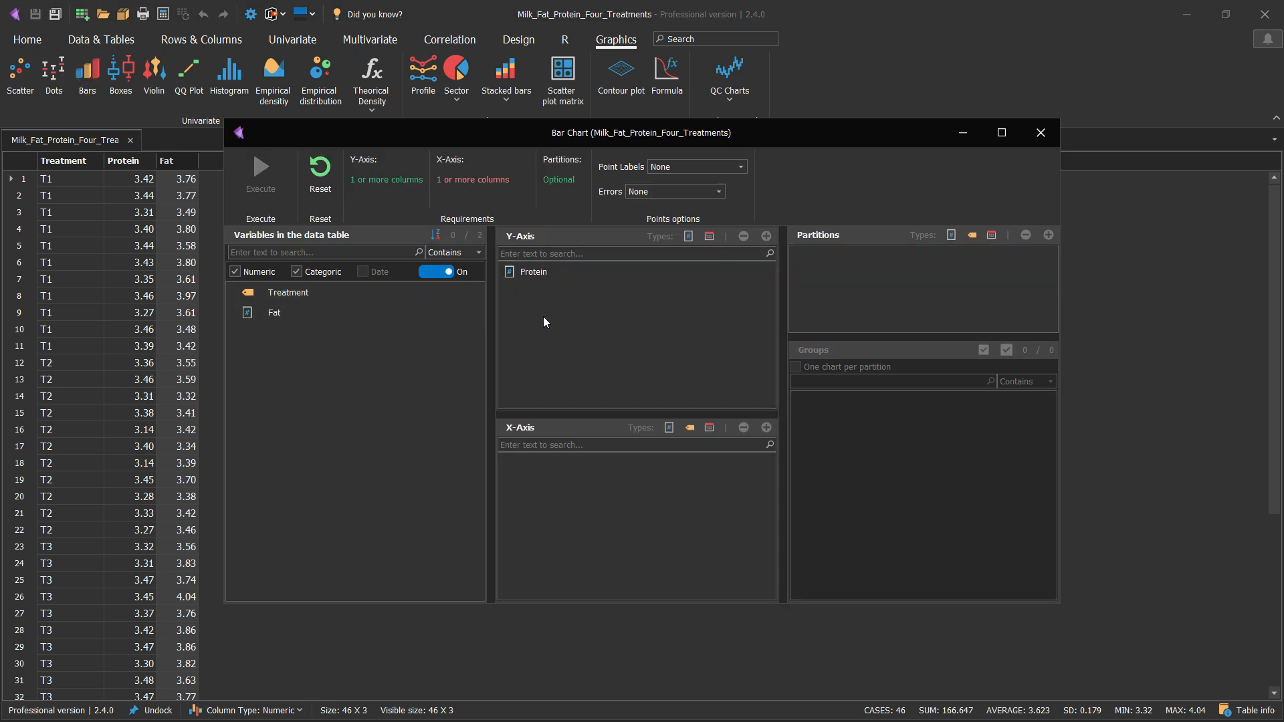
{"action": "left_click_drag", "start_coordinate": [269, 313], "coordinate": [545, 496]}
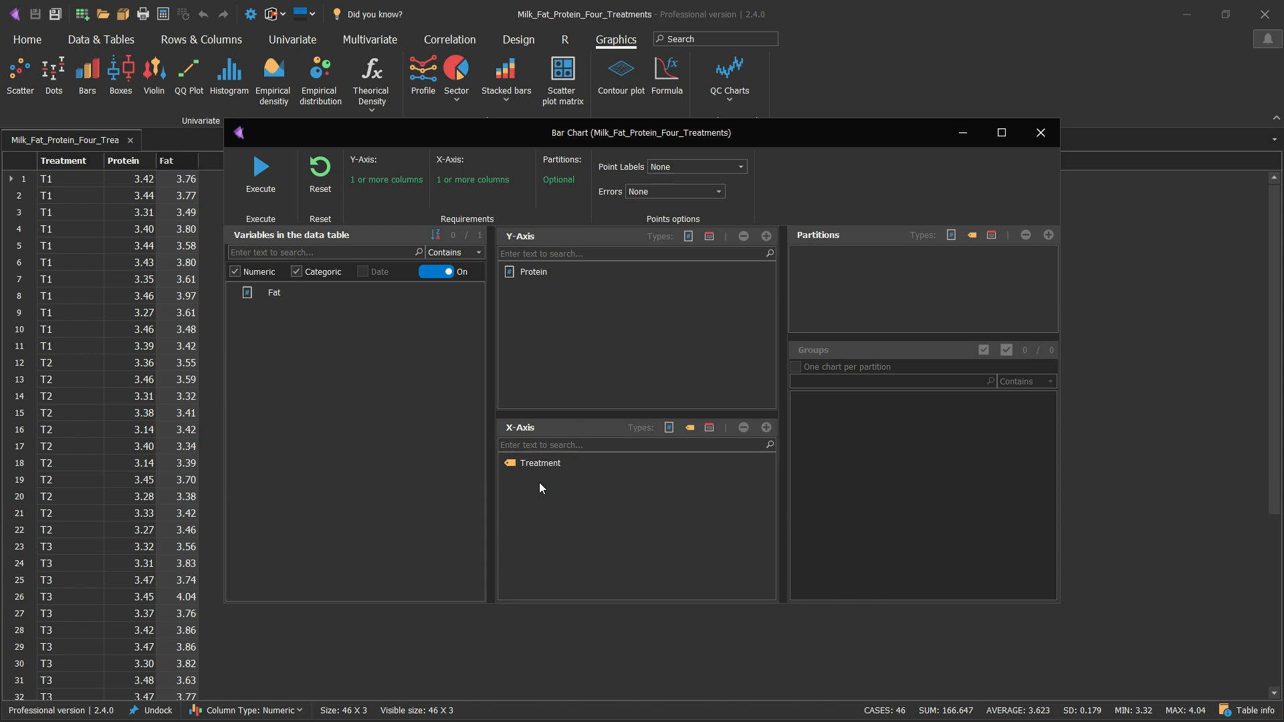
{"action": "left_click", "coordinate": [256, 166]}
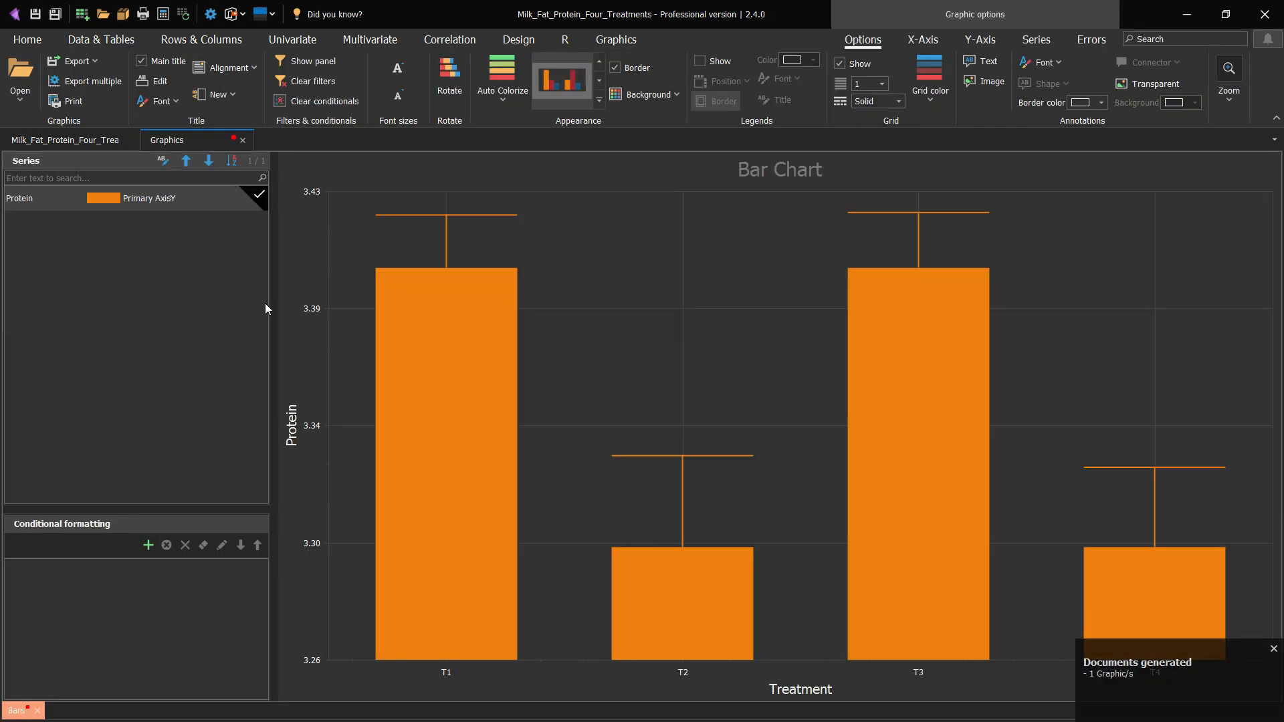
{"action": "left_click_drag", "start_coordinate": [275, 307], "coordinate": [339, 313]}
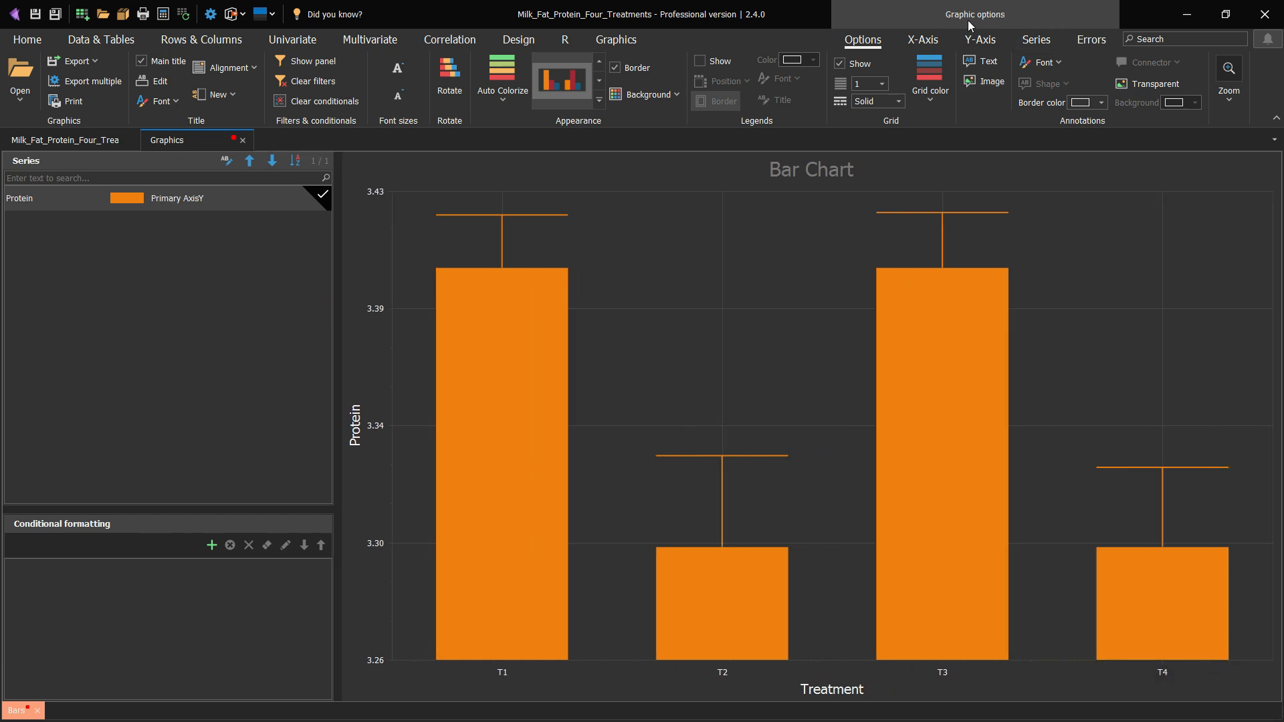
- Review the chart's available X-axis, Y-axis, series and error-bar settings
{"action": "left_click", "coordinate": [1012, 22]}
{"action": "left_click", "coordinate": [916, 38]}
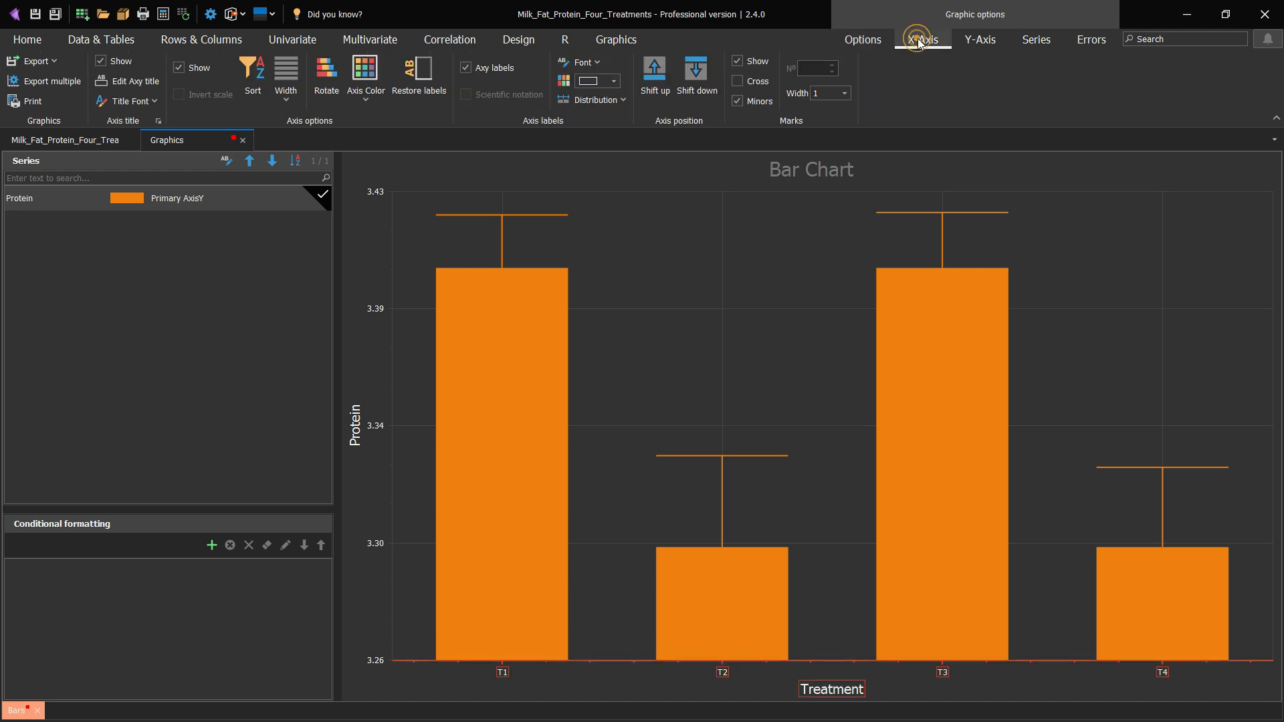
{"action": "left_click", "coordinate": [980, 46]}
{"action": "left_click", "coordinate": [1030, 43]}
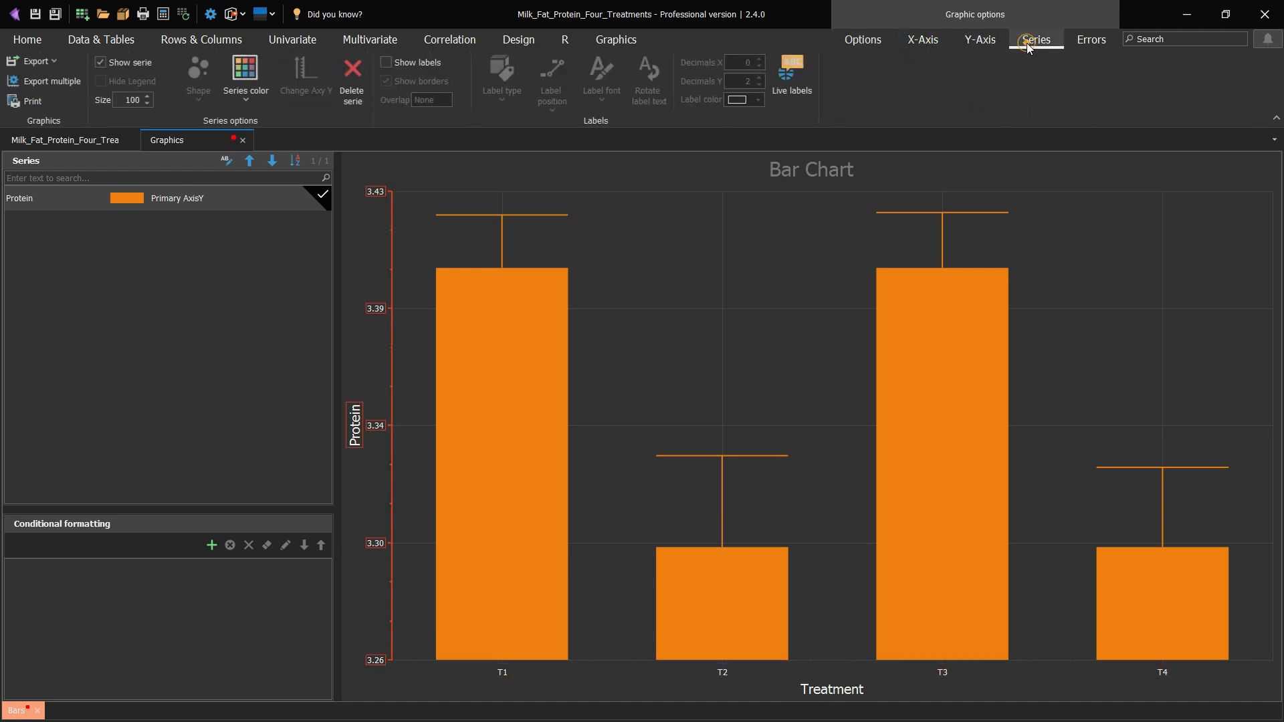
{"action": "left_click", "coordinate": [1088, 42]}
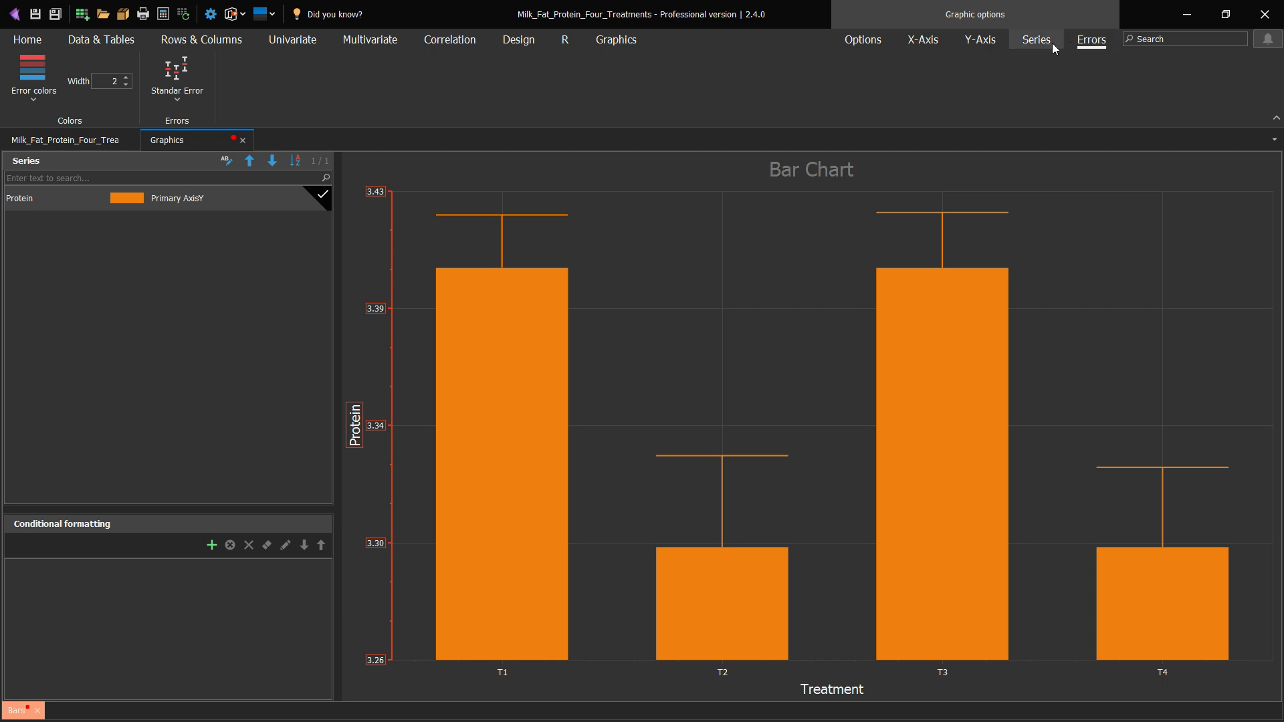
- Enlarge all of the bar chart's text at once by several size increments, fine-tuning it up and down
{"action": "left_click", "coordinate": [866, 42]}
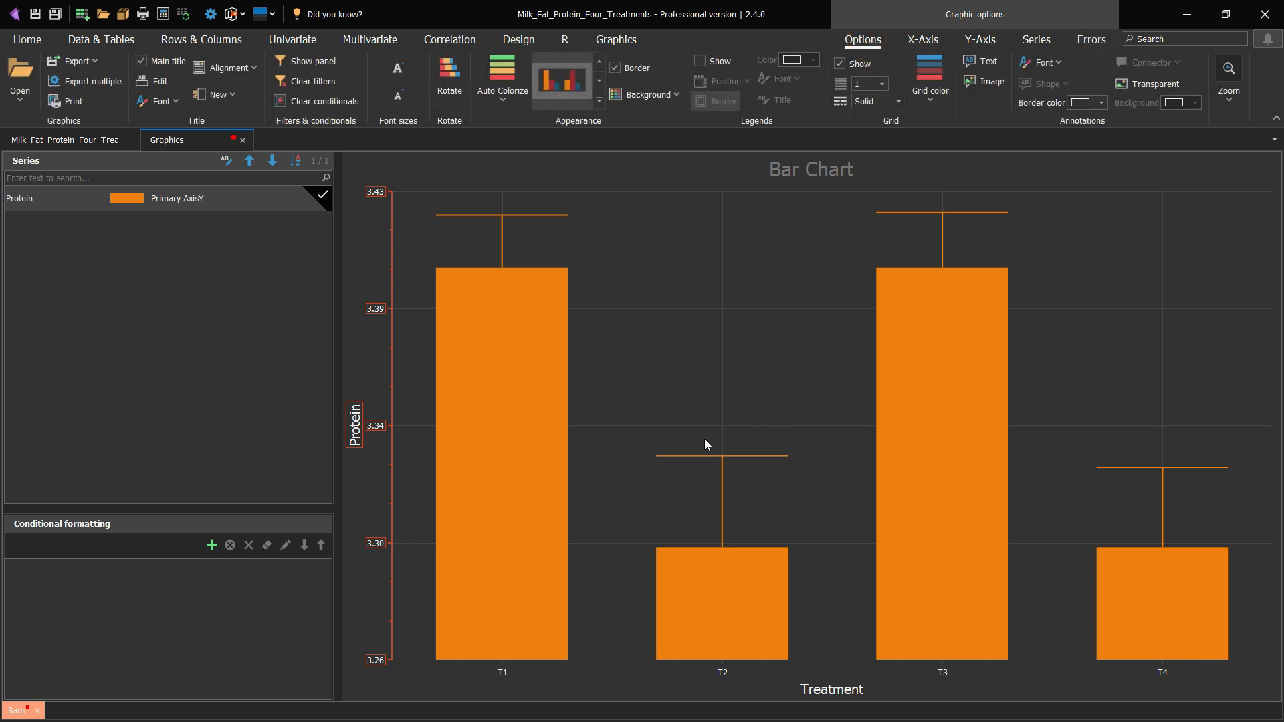
{"action": "left_click", "coordinate": [395, 80]}
{"action": "left_click", "coordinate": [396, 79]}
{"action": "left_click", "coordinate": [396, 79]}
{"action": "left_click", "coordinate": [632, 246]}
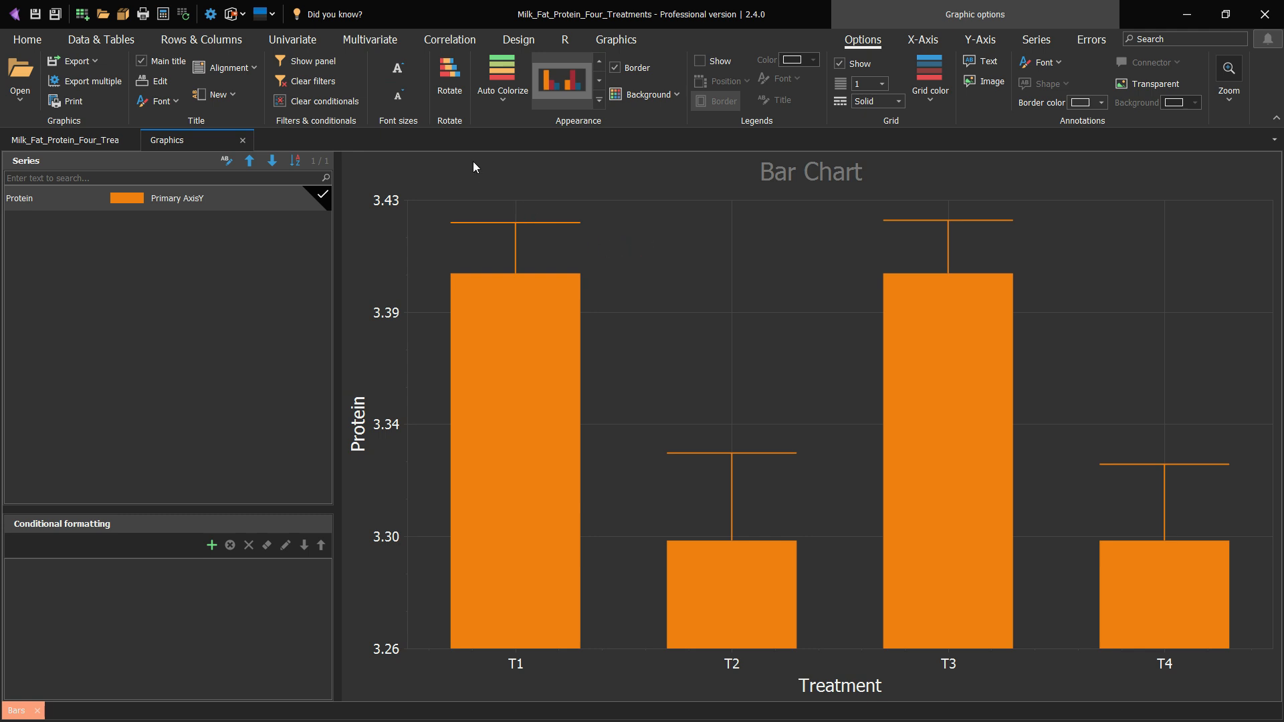
{"action": "left_click", "coordinate": [397, 71]}
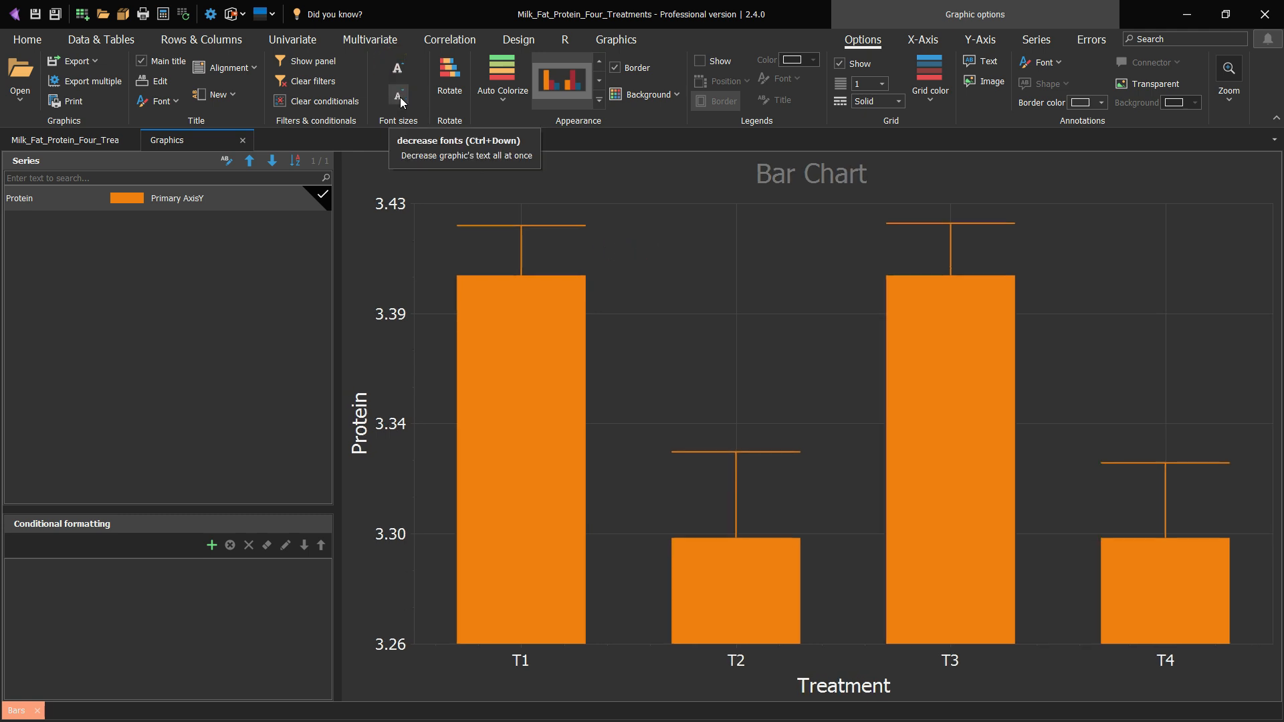
{"action": "left_click", "coordinate": [403, 102]}
{"action": "left_click", "coordinate": [405, 101]}
{"action": "left_click", "coordinate": [404, 82]}
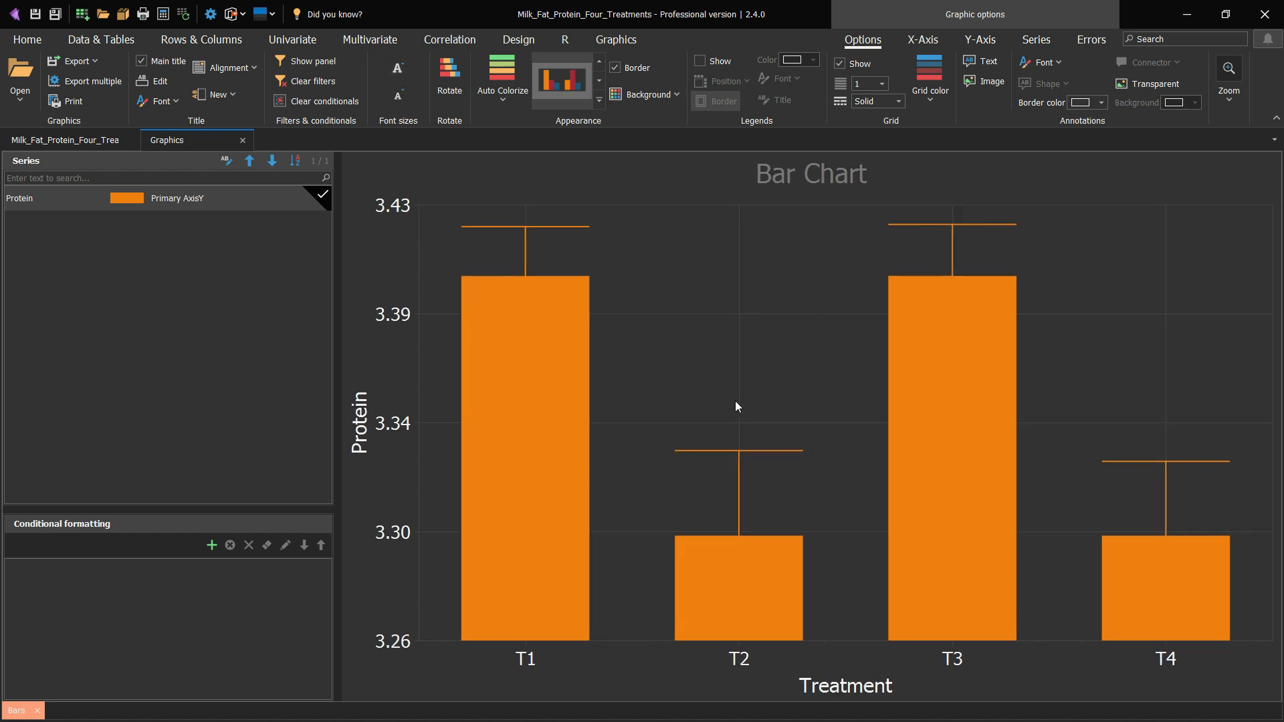
- Rotate the chart to horizontal bars and back to vertical, and recolor it with the Civic palette
{"action": "left_click", "coordinate": [457, 79]}
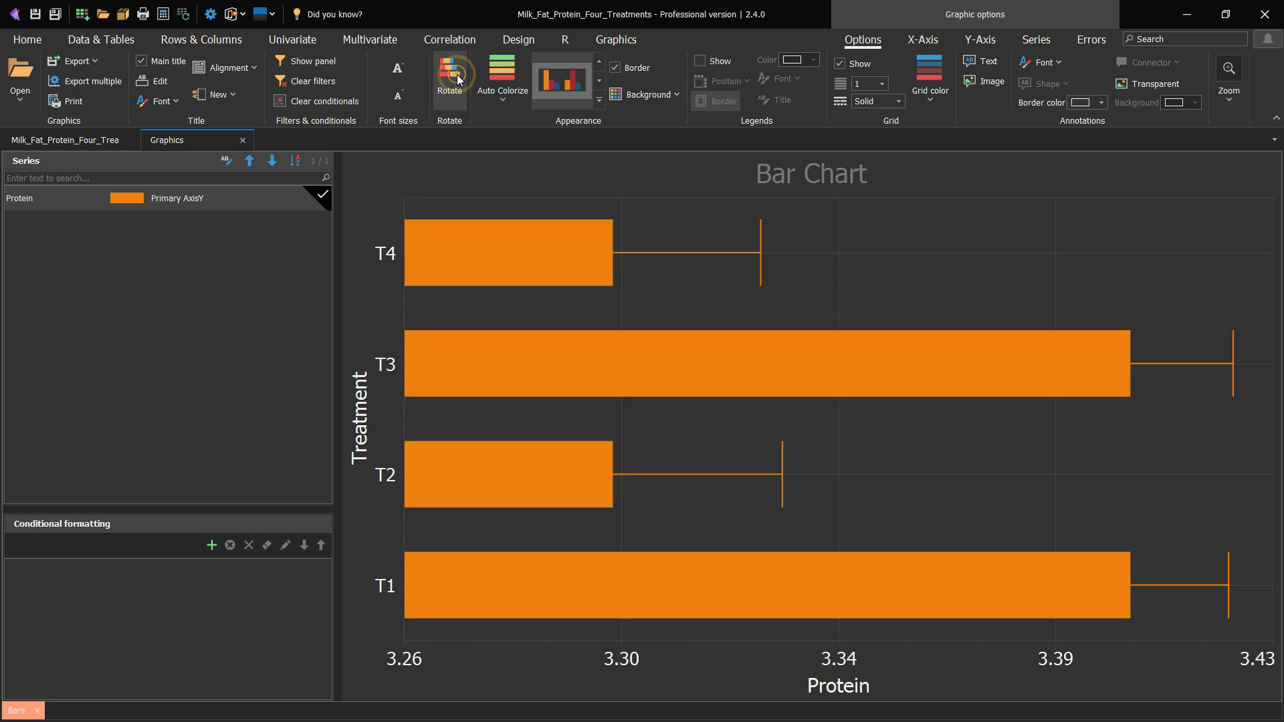
{"action": "left_click", "coordinate": [456, 74]}
{"action": "left_click", "coordinate": [501, 94]}
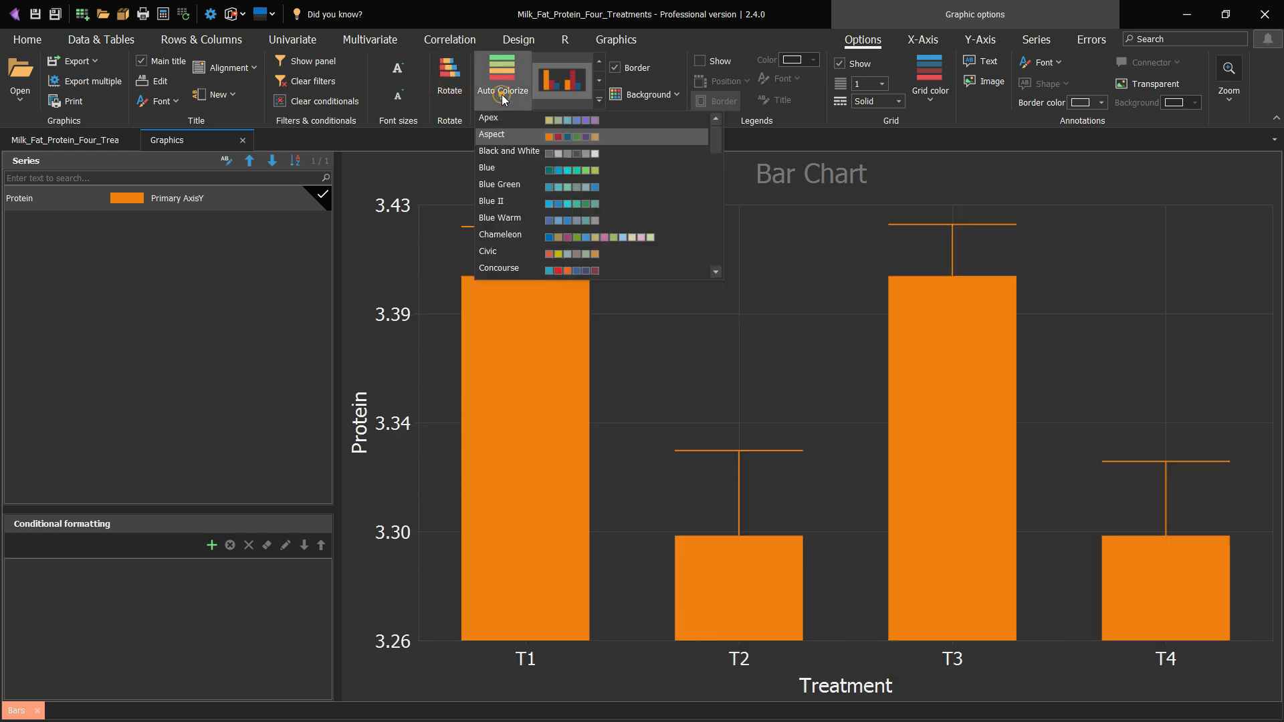
{"action": "left_click", "coordinate": [567, 260]}
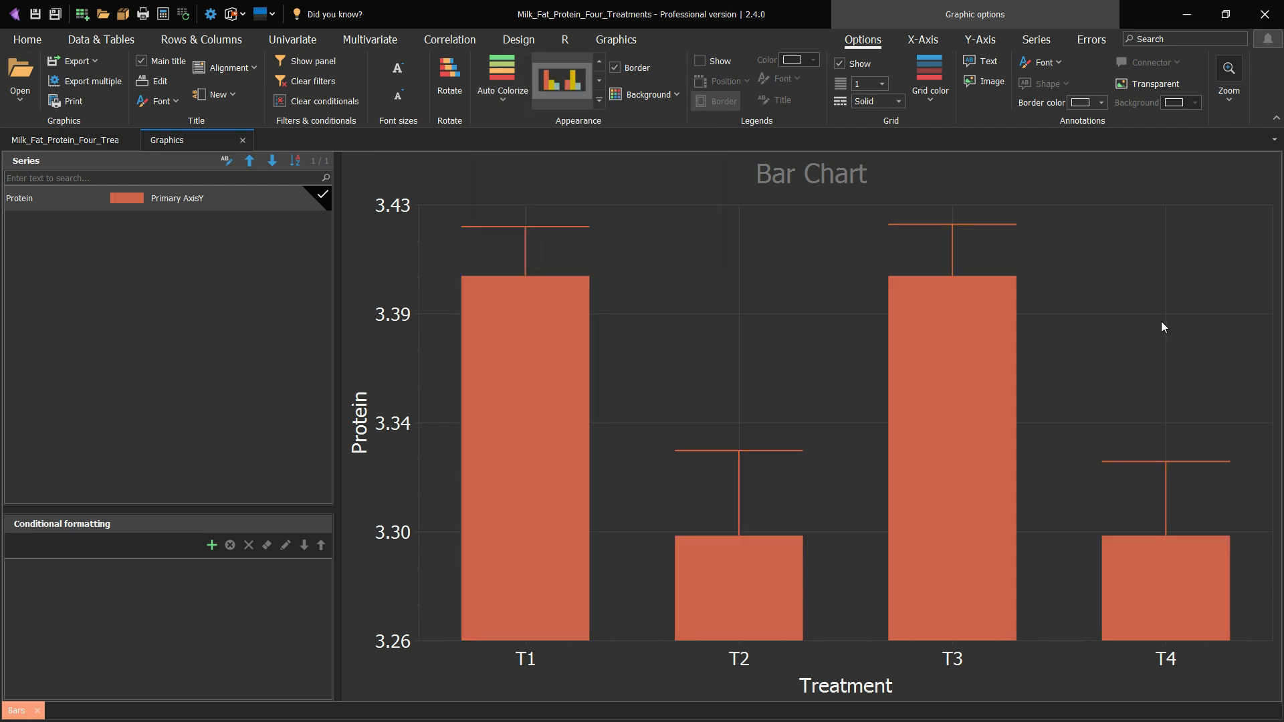
{"action": "left_click", "coordinate": [599, 100]}
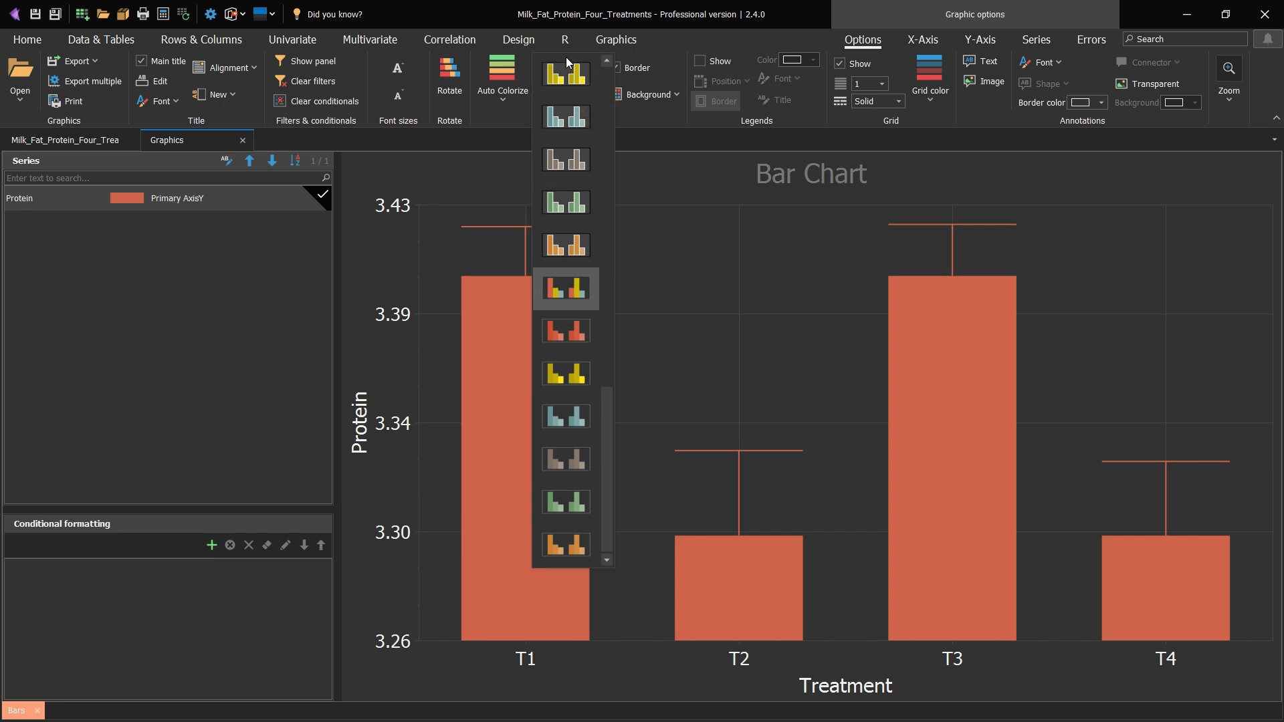
{"action": "left_click", "coordinate": [668, 311]}
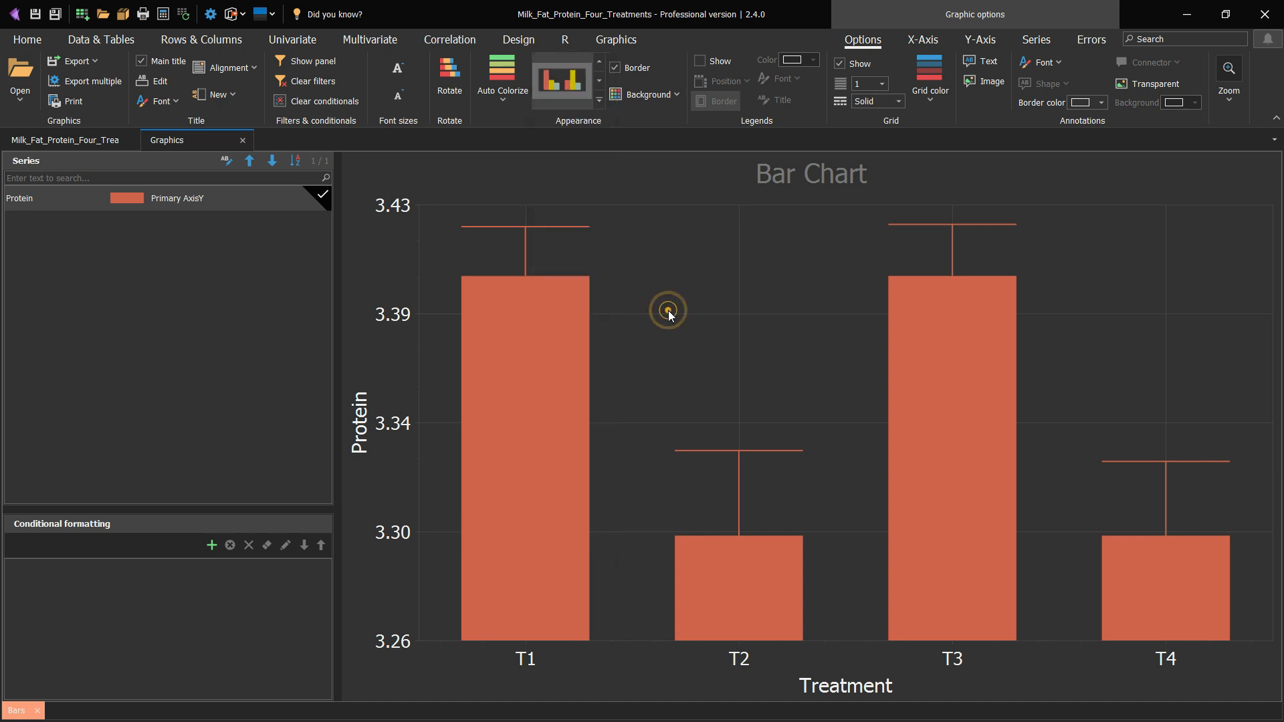
- Color only the T1 bar standard red and deselect it
{"action": "left_click", "coordinate": [540, 378]}
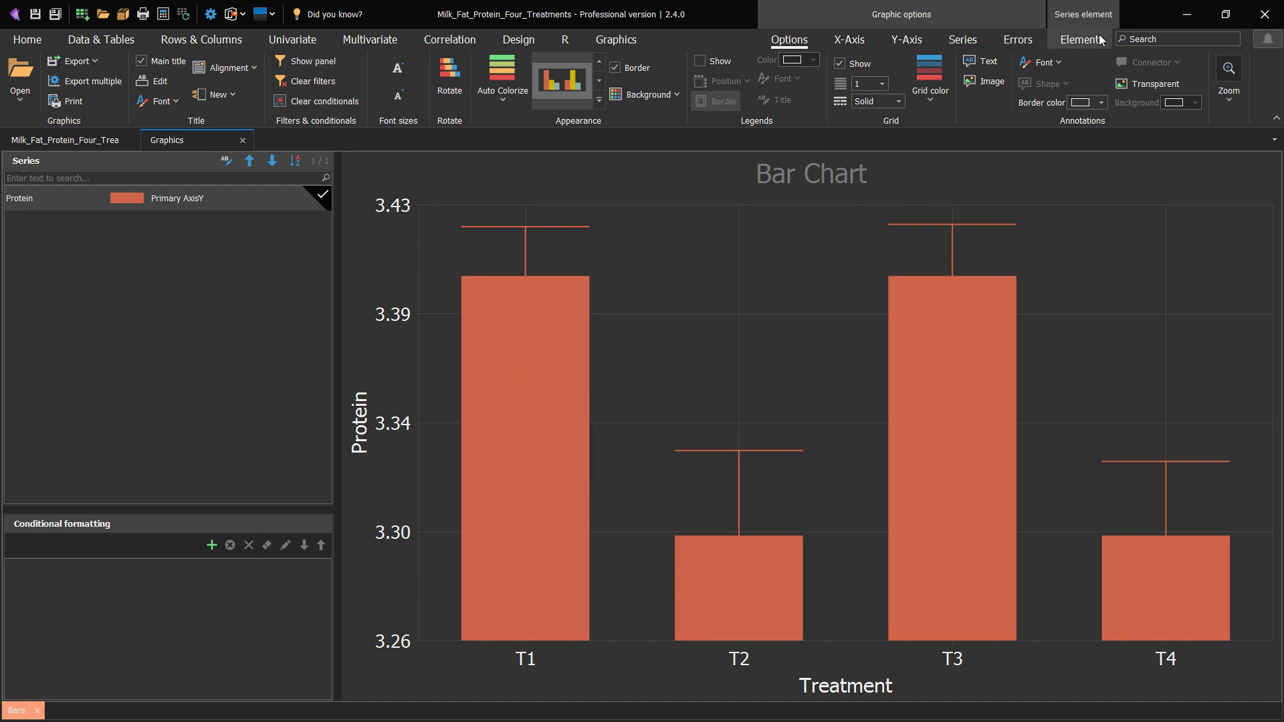
{"action": "left_click", "coordinate": [1077, 39]}
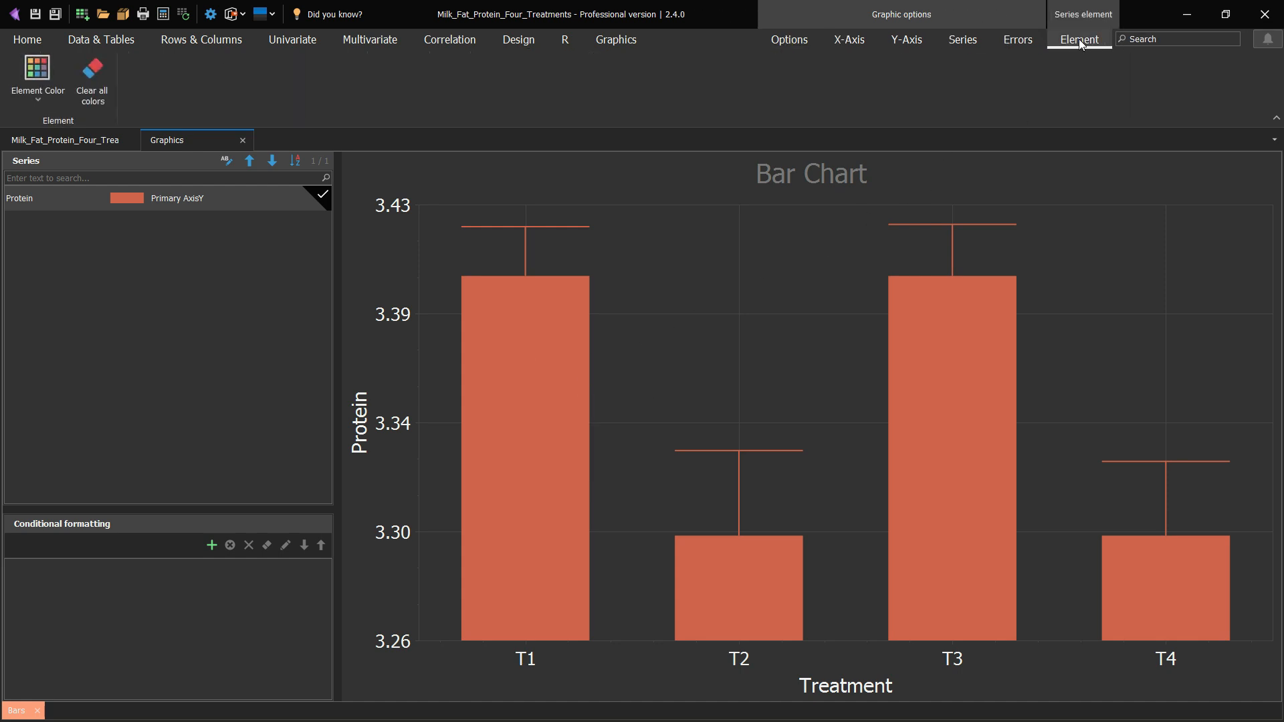
{"action": "left_click", "coordinate": [37, 100]}
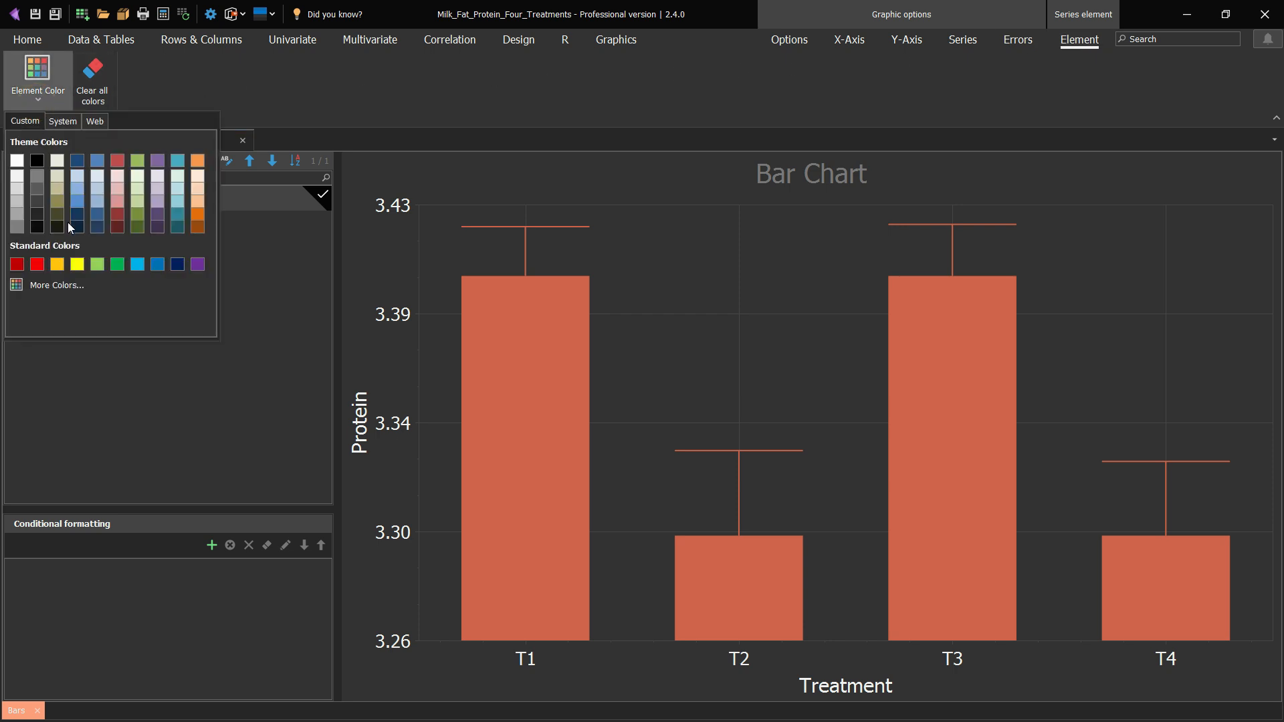
{"action": "left_click", "coordinate": [42, 266]}
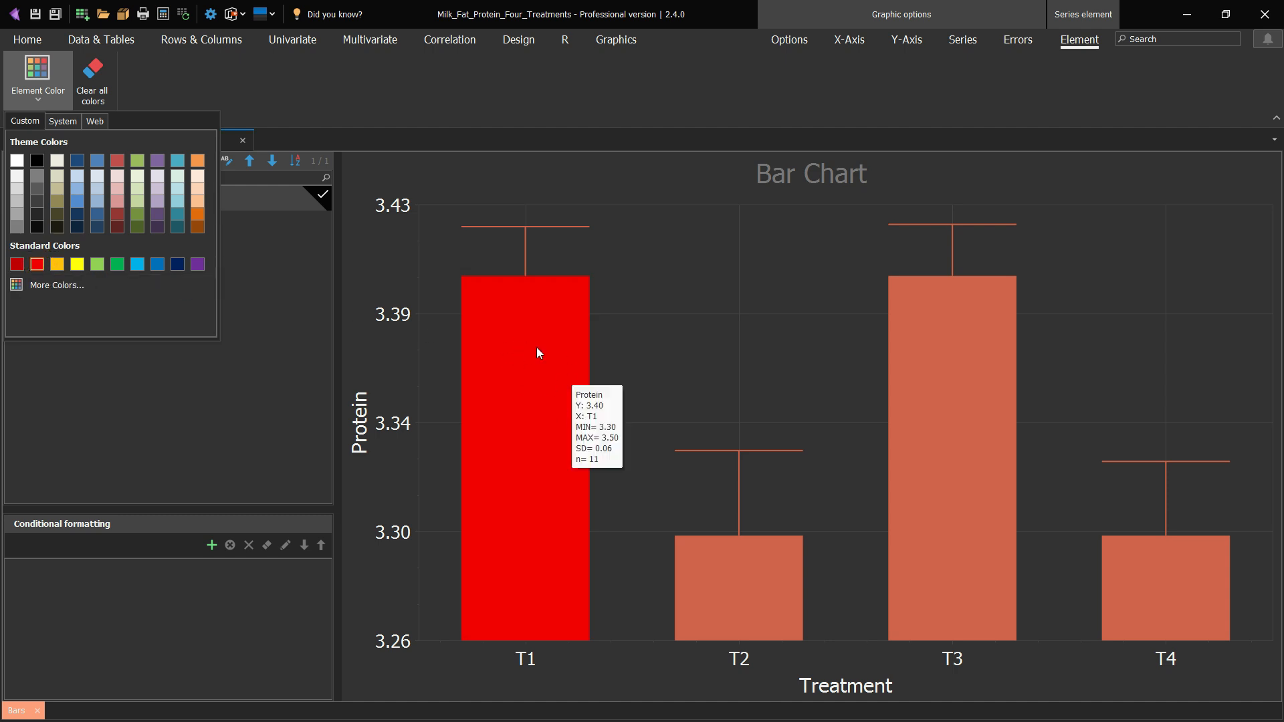
{"action": "left_click", "coordinate": [710, 219]}
{"action": "left_click", "coordinate": [710, 218]}
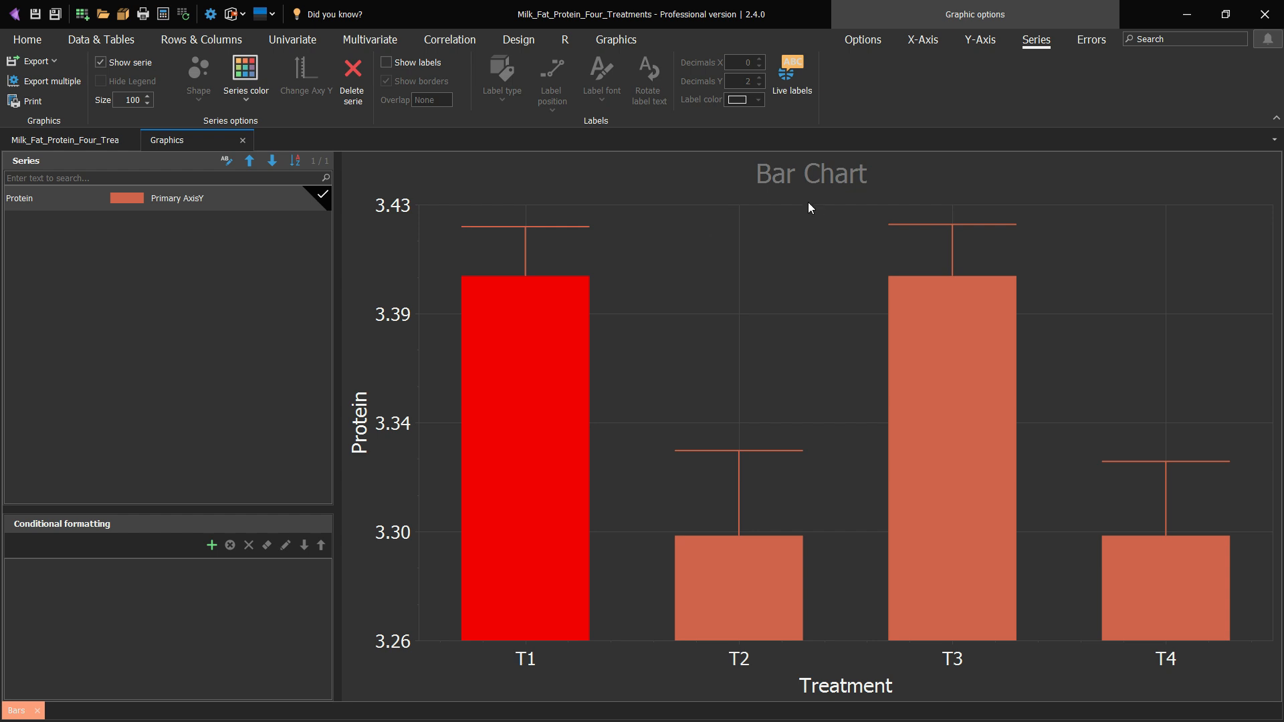
- Toggle the chart's grid lines and border off and back on
{"action": "left_click", "coordinate": [869, 41]}
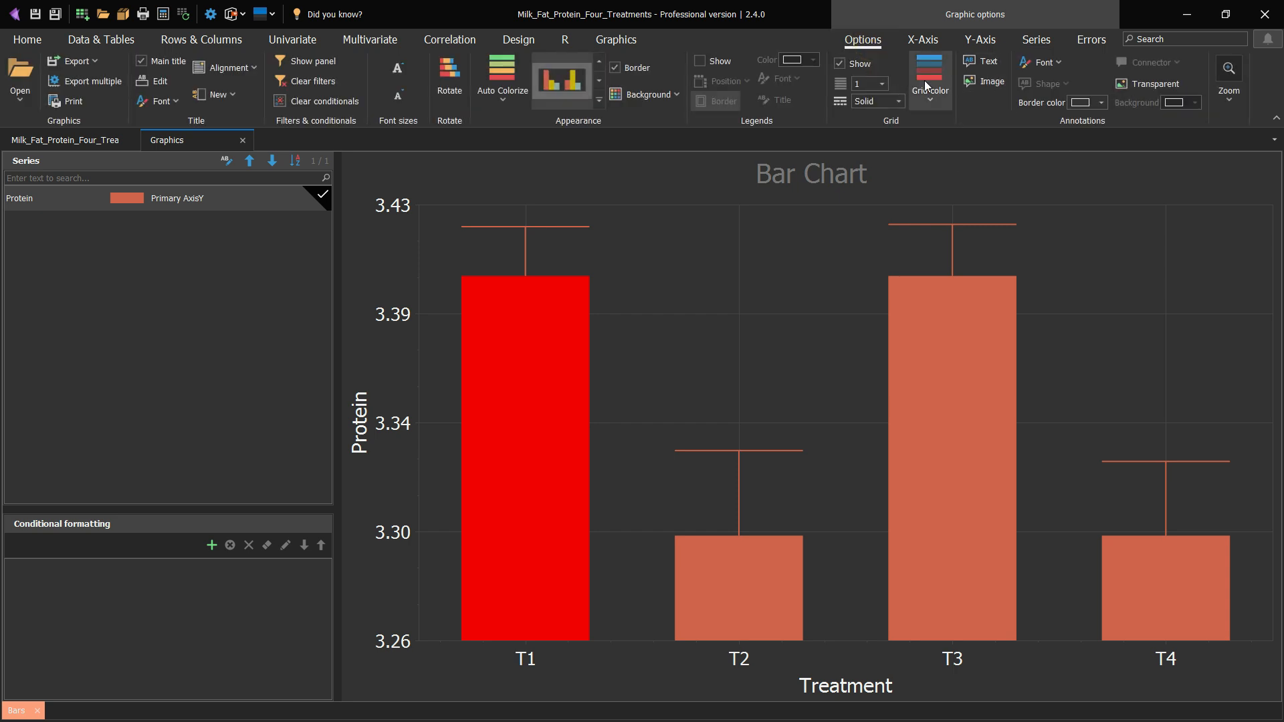
{"action": "left_click", "coordinate": [846, 64]}
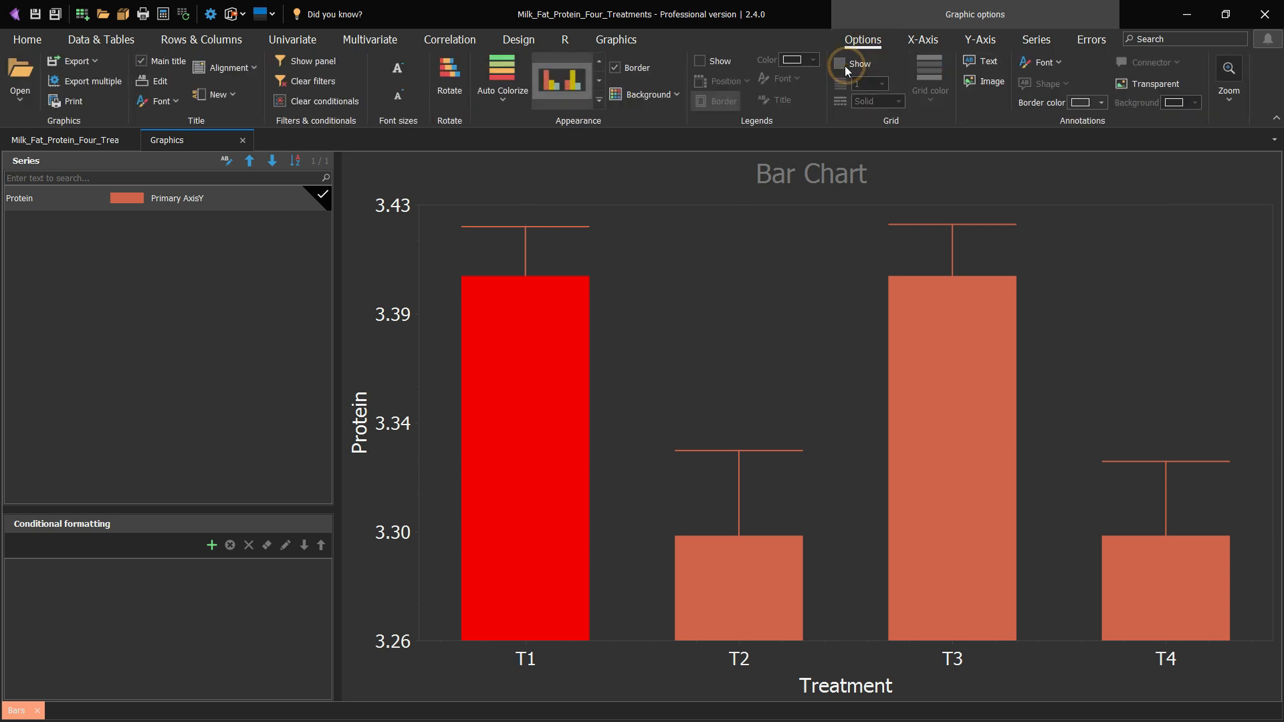
{"action": "left_click", "coordinate": [616, 69]}
{"action": "left_click", "coordinate": [618, 69]}
{"action": "left_click", "coordinate": [846, 66]}
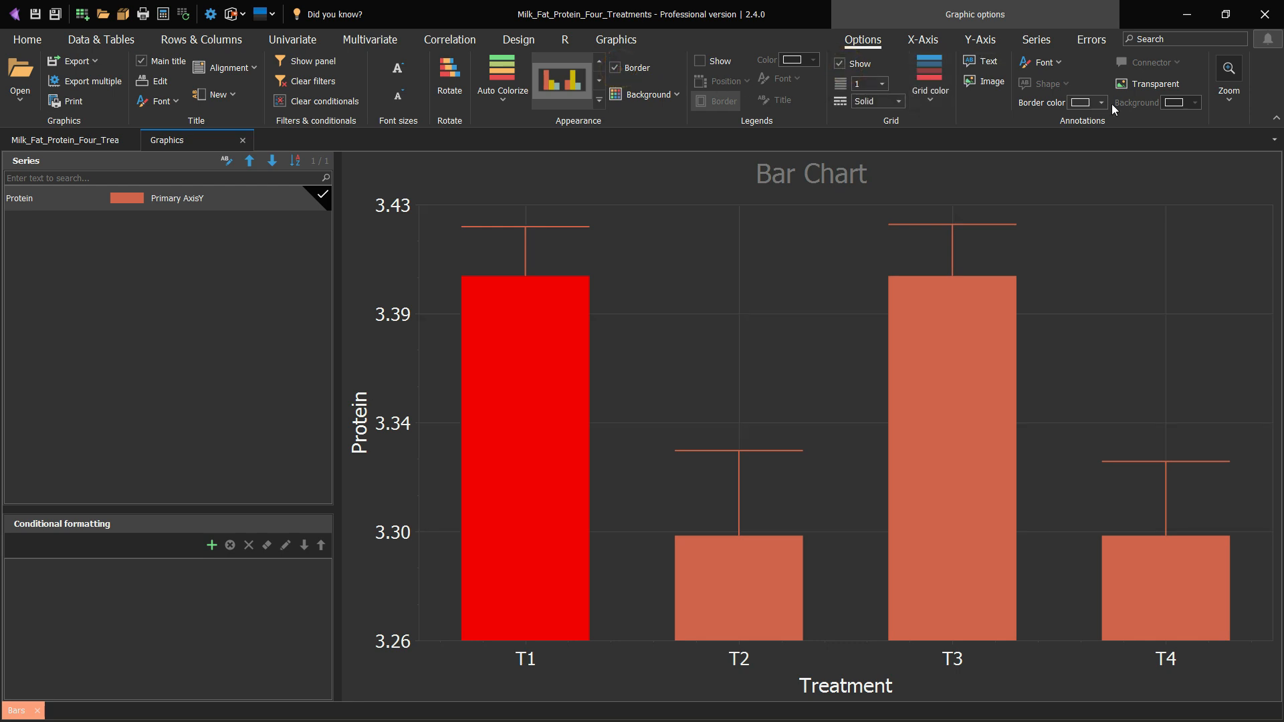
- Add a text annotation anchored to the upper right edge of the T1 bar
{"action": "left_click", "coordinate": [976, 63]}
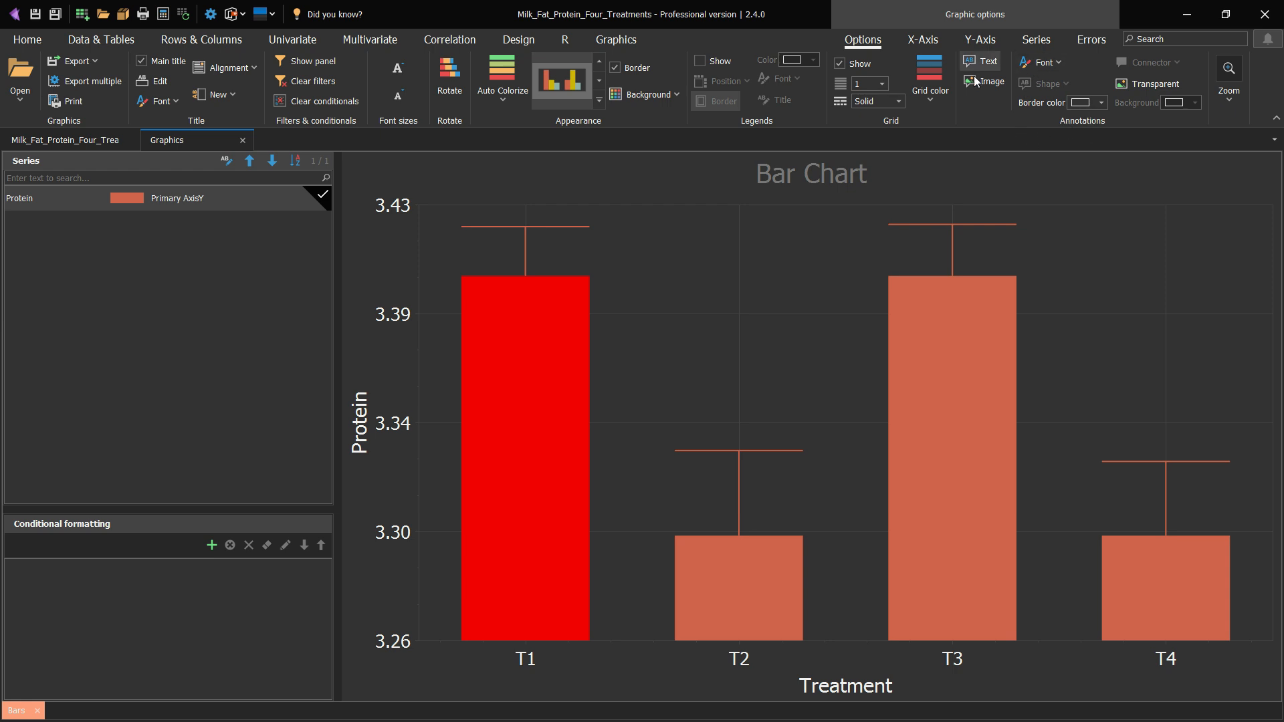
{"action": "left_click", "coordinate": [980, 63]}
{"action": "mouse_move", "coordinate": [549, 339]}
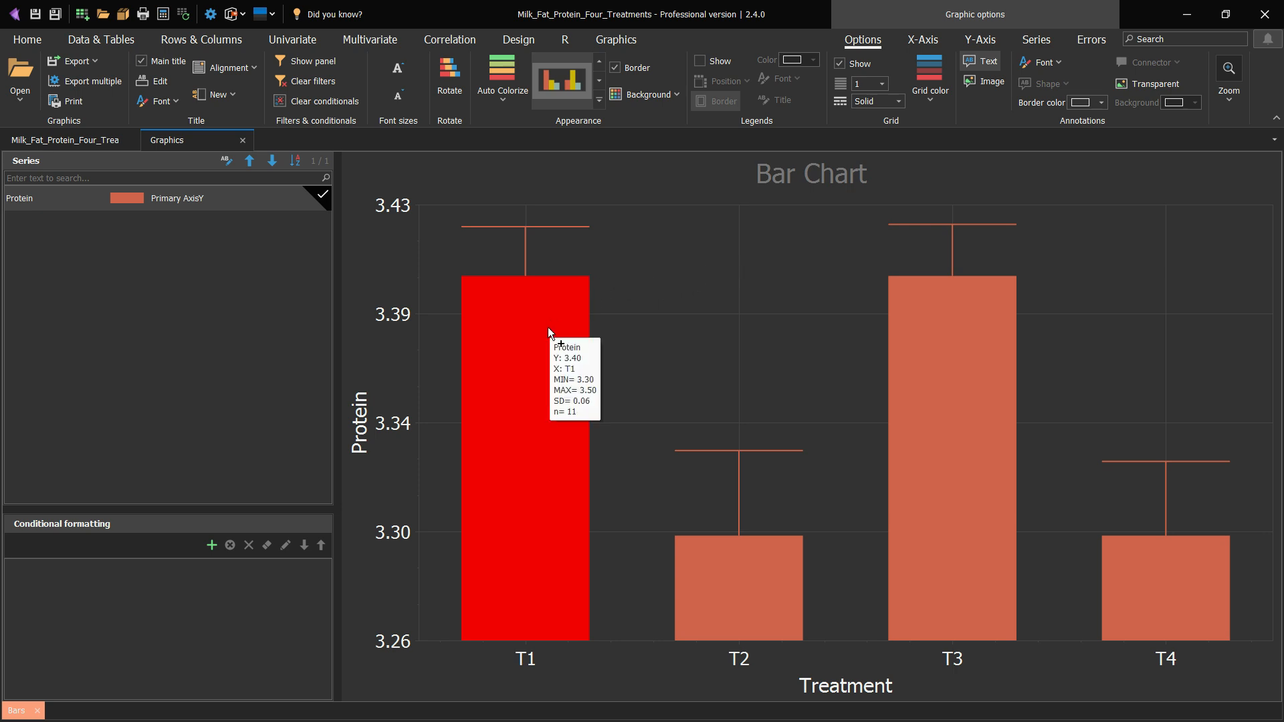
{"action": "left_click", "coordinate": [587, 335]}
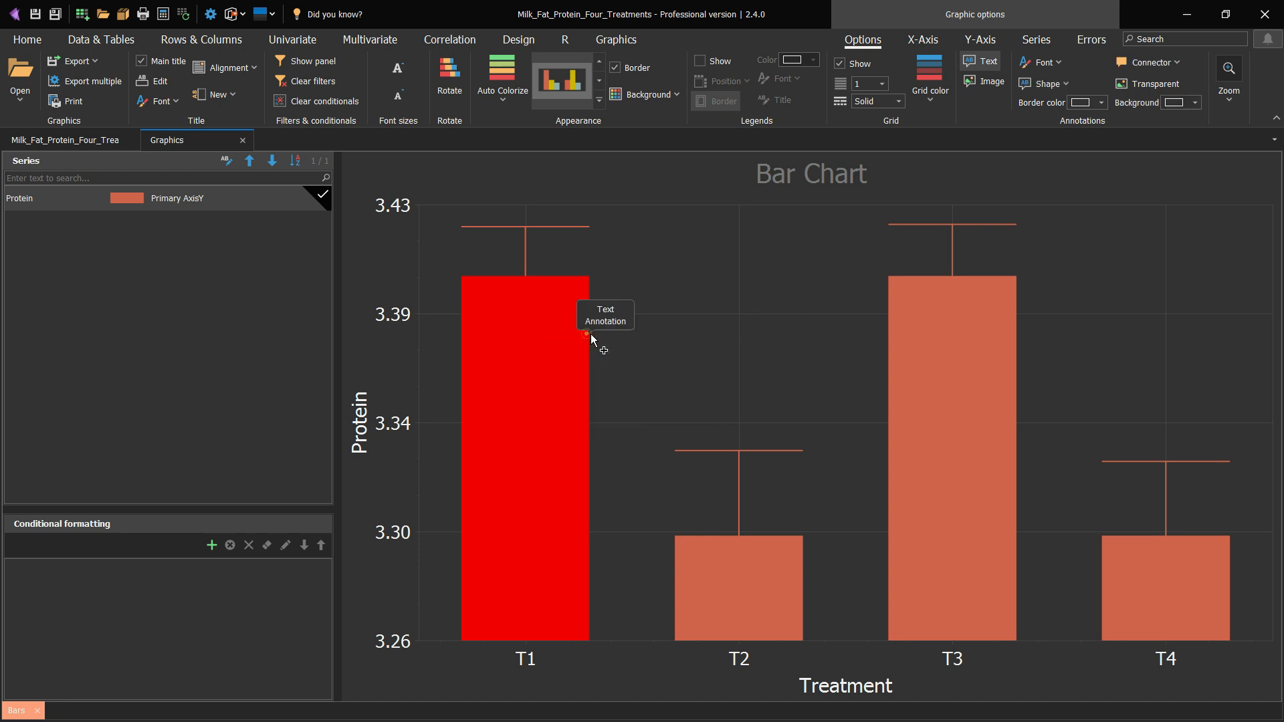
- Move the text annotation above the T2 bar, enlarge its box and rotate it clockwise
{"action": "left_click", "coordinate": [612, 303]}
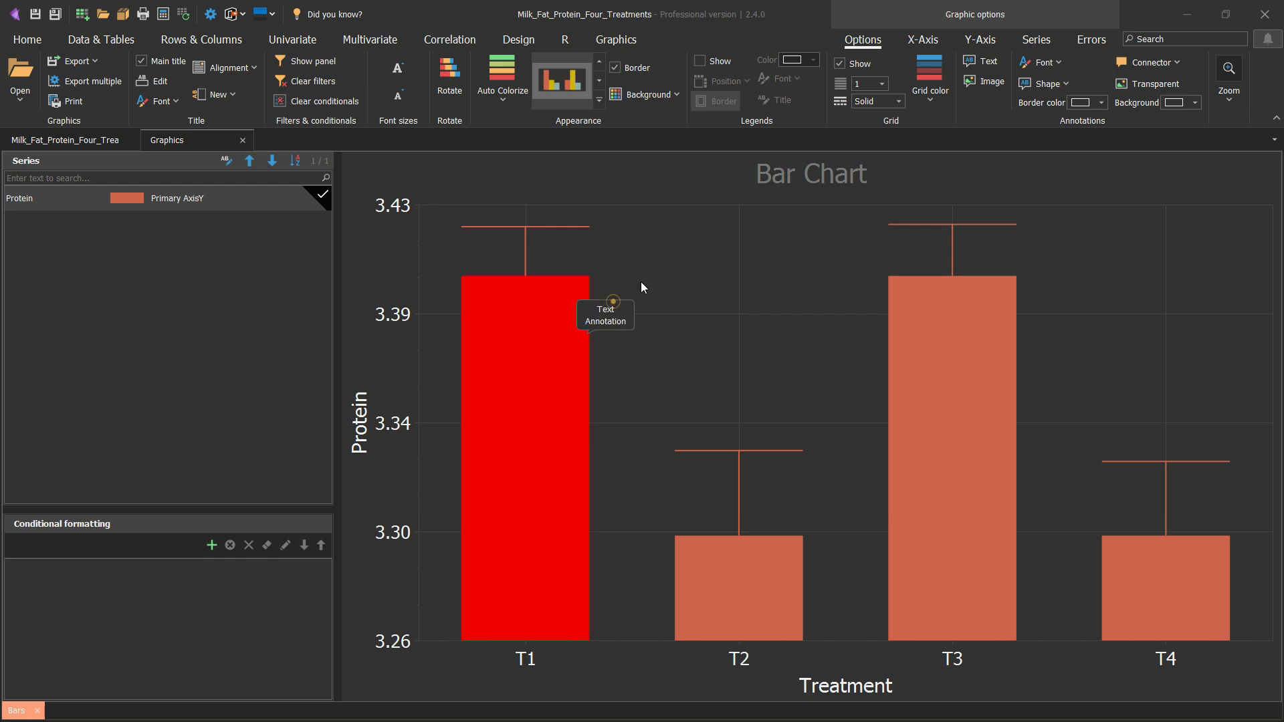
{"action": "left_click_drag", "start_coordinate": [628, 300], "coordinate": [734, 287]}
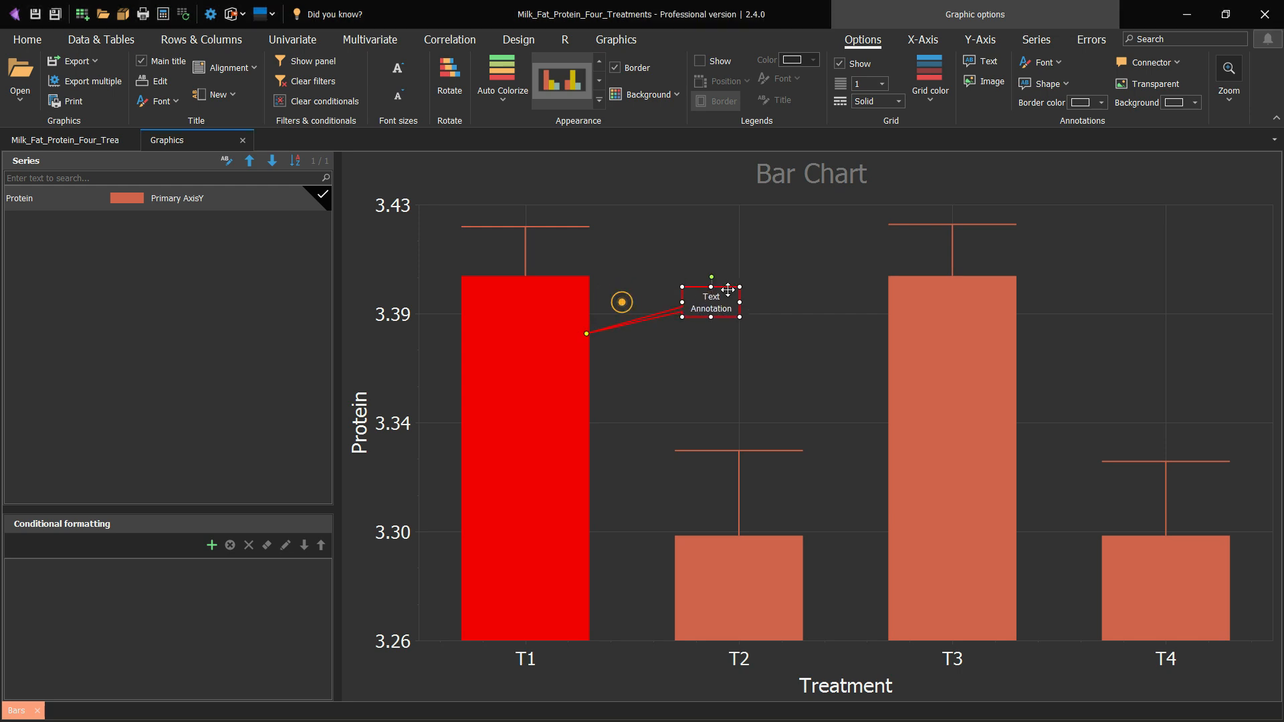
{"action": "left_click", "coordinate": [684, 288]}
{"action": "mouse_move", "coordinate": [684, 288]}
{"action": "left_mouse_down"}
{"action": "mouse_move", "coordinate": [657, 253]}
{"action": "mouse_move", "coordinate": [747, 242]}
{"action": "left_mouse_up"}
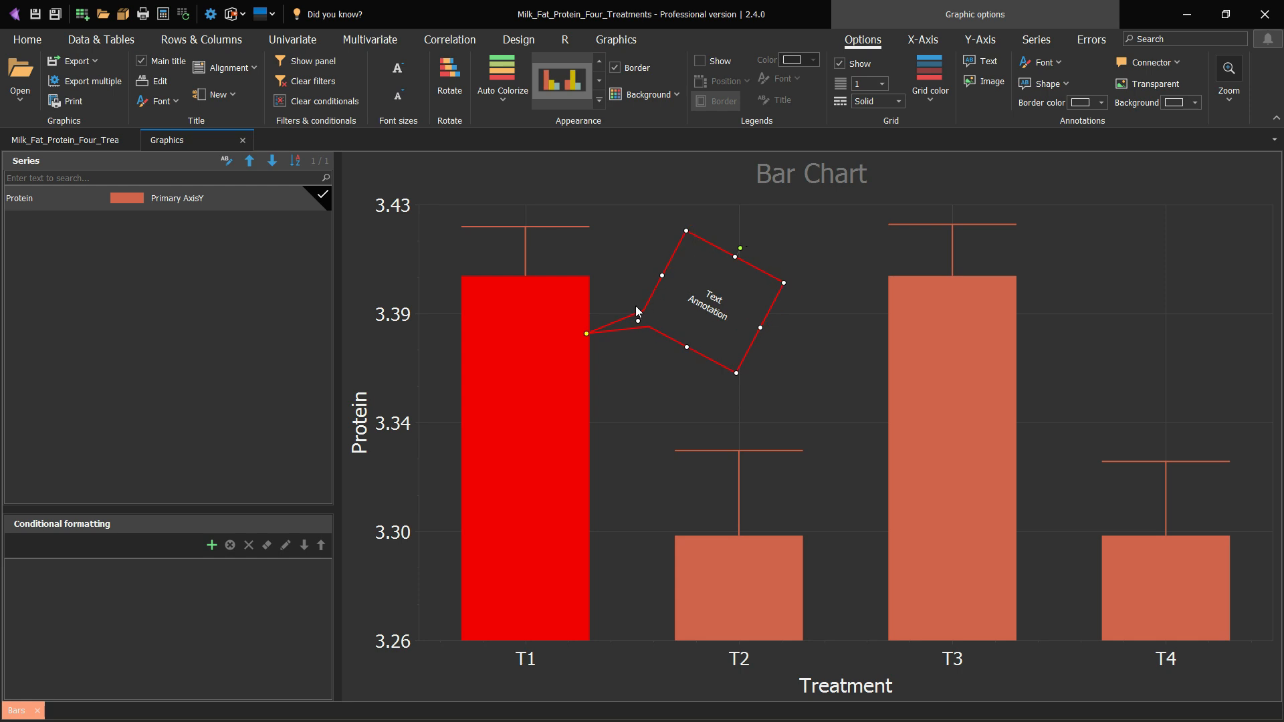
- Shift the text annotation away from the T1 bar and try other connector styles on it
{"action": "mouse_move", "coordinate": [588, 333]}
{"action": "left_mouse_down"}
{"action": "mouse_move", "coordinate": [504, 355]}
{"action": "mouse_move", "coordinate": [837, 313]}
{"action": "mouse_move", "coordinate": [936, 392]}
{"action": "mouse_move", "coordinate": [940, 282]}
{"action": "mouse_move", "coordinate": [631, 302]}
{"action": "mouse_move", "coordinate": [641, 335]}
{"action": "left_mouse_up"}
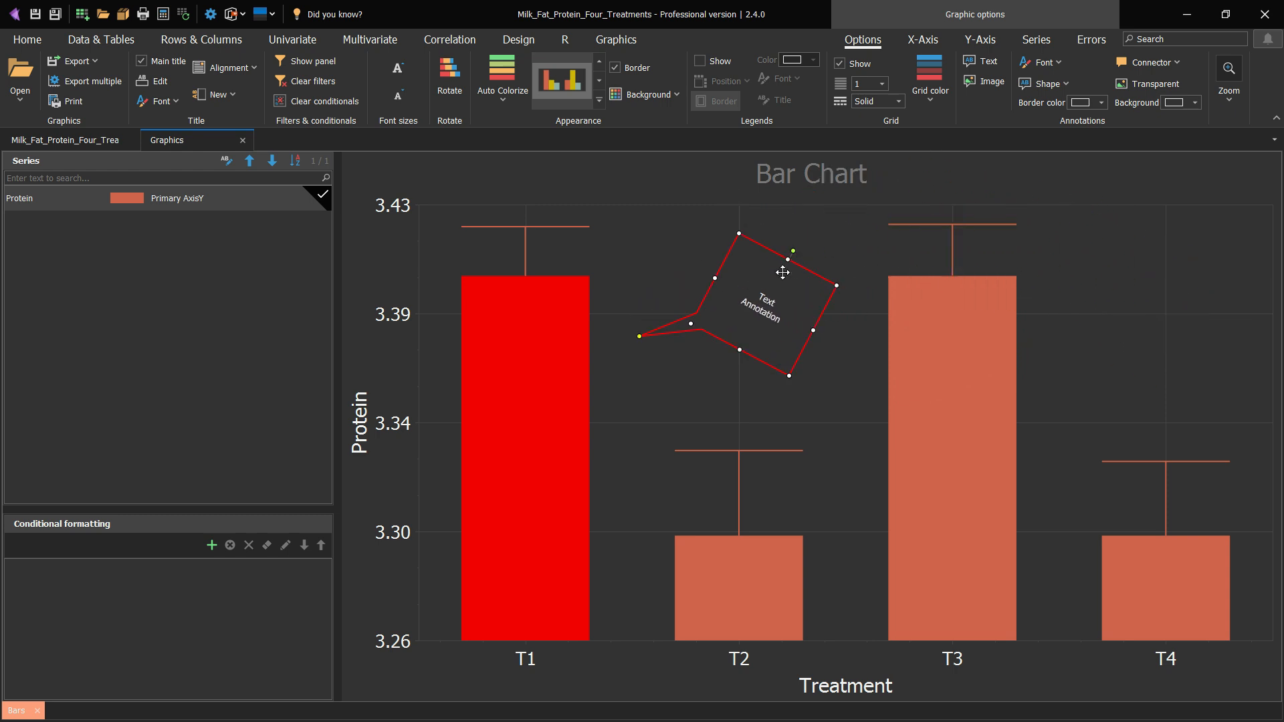
{"action": "left_click", "coordinate": [946, 191]}
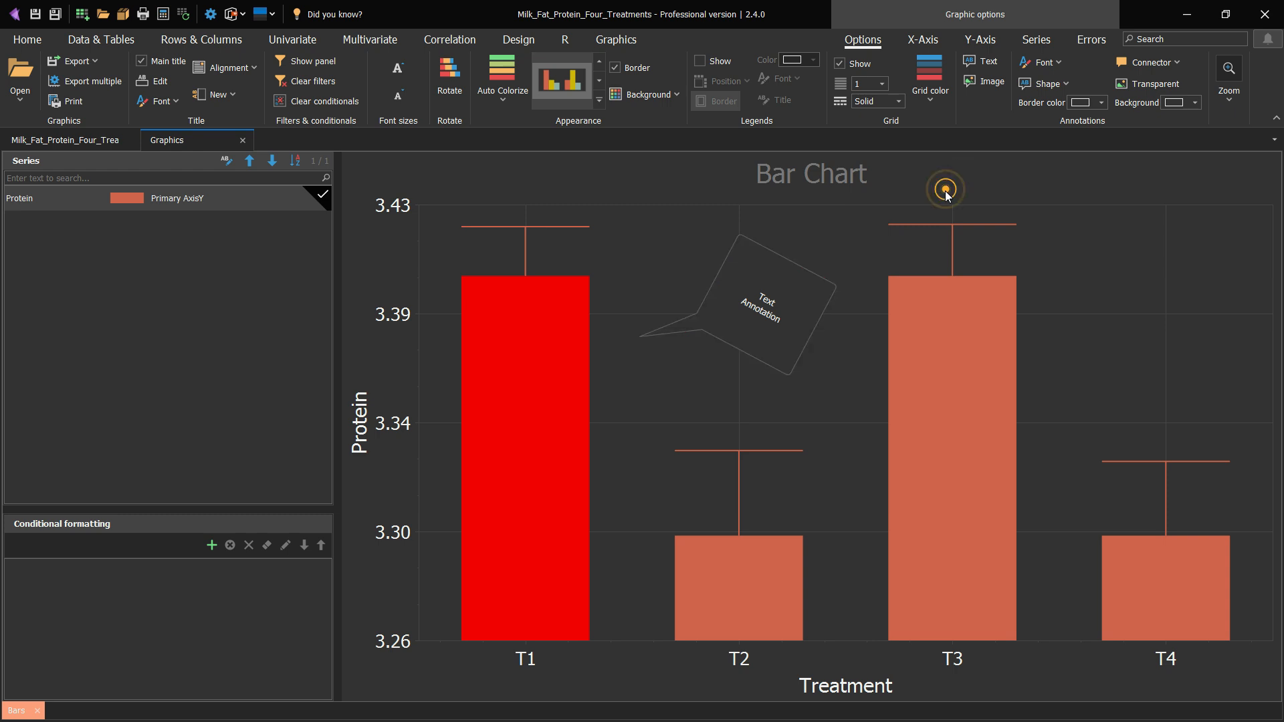
{"action": "left_click", "coordinate": [814, 286]}
{"action": "left_click", "coordinate": [1120, 60]}
{"action": "left_click", "coordinate": [1137, 82]}
{"action": "left_click", "coordinate": [1134, 86]}
{"action": "left_click", "coordinate": [754, 281]}
{"action": "left_click", "coordinate": [787, 253]}
{"action": "left_click", "coordinate": [1149, 63]}
{"action": "left_click", "coordinate": [1151, 105]}
- Try the no-border, rectangular and round rectangular shapes on the text annotation and apply the Ellipsis shape
{"action": "left_click", "coordinate": [1028, 86]}
{"action": "left_click", "coordinate": [1033, 106]}
{"action": "left_click", "coordinate": [1042, 81]}
{"action": "left_click", "coordinate": [1055, 128]}
{"action": "left_click", "coordinate": [1049, 87]}
{"action": "left_click", "coordinate": [1049, 142]}
{"action": "left_click", "coordinate": [1044, 83]}
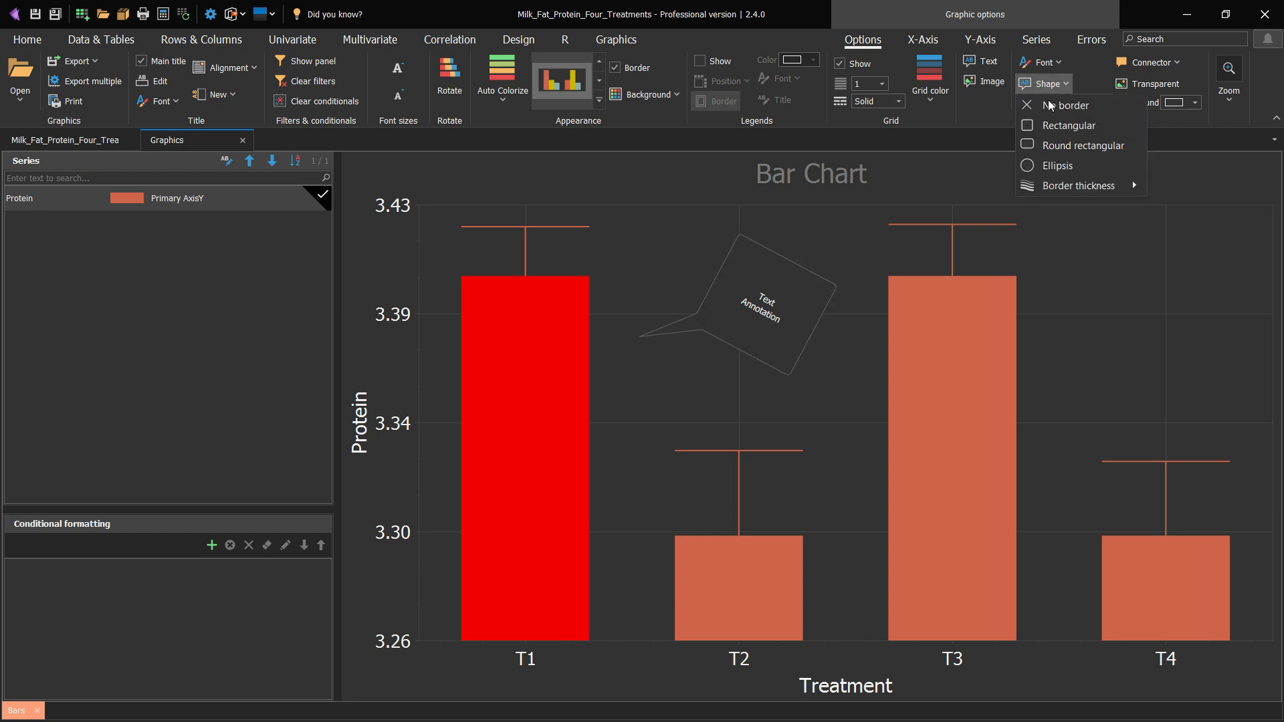
{"action": "left_click", "coordinate": [1049, 157]}
- Set the text annotation's border thickness to 4 and its border color to dark blue
{"action": "left_click", "coordinate": [1048, 89]}
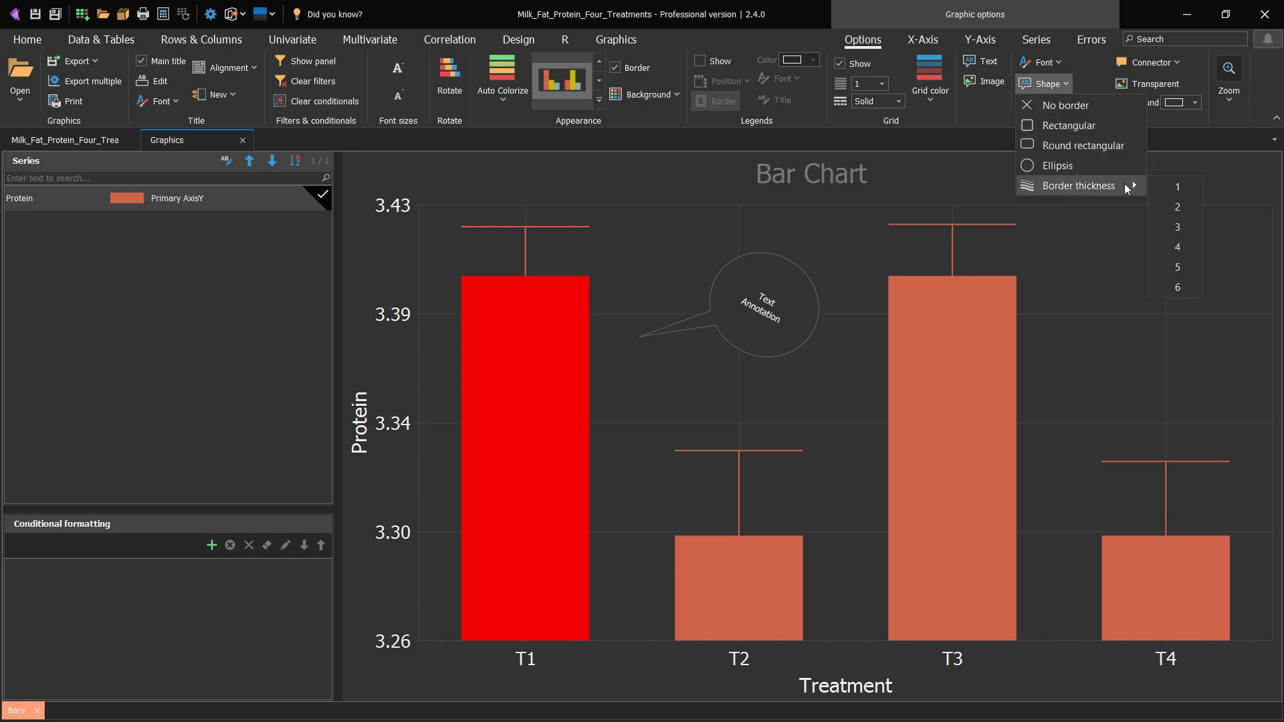
{"action": "left_click", "coordinate": [1181, 255]}
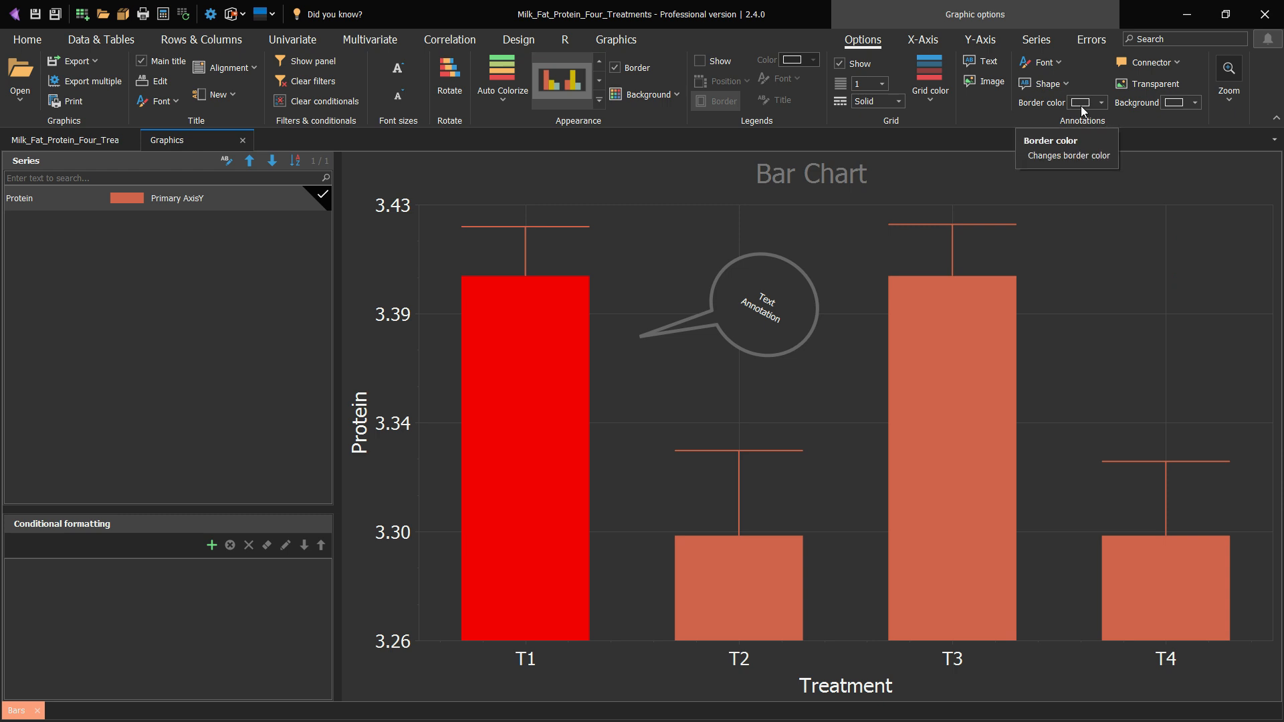
{"action": "left_click", "coordinate": [1099, 102]}
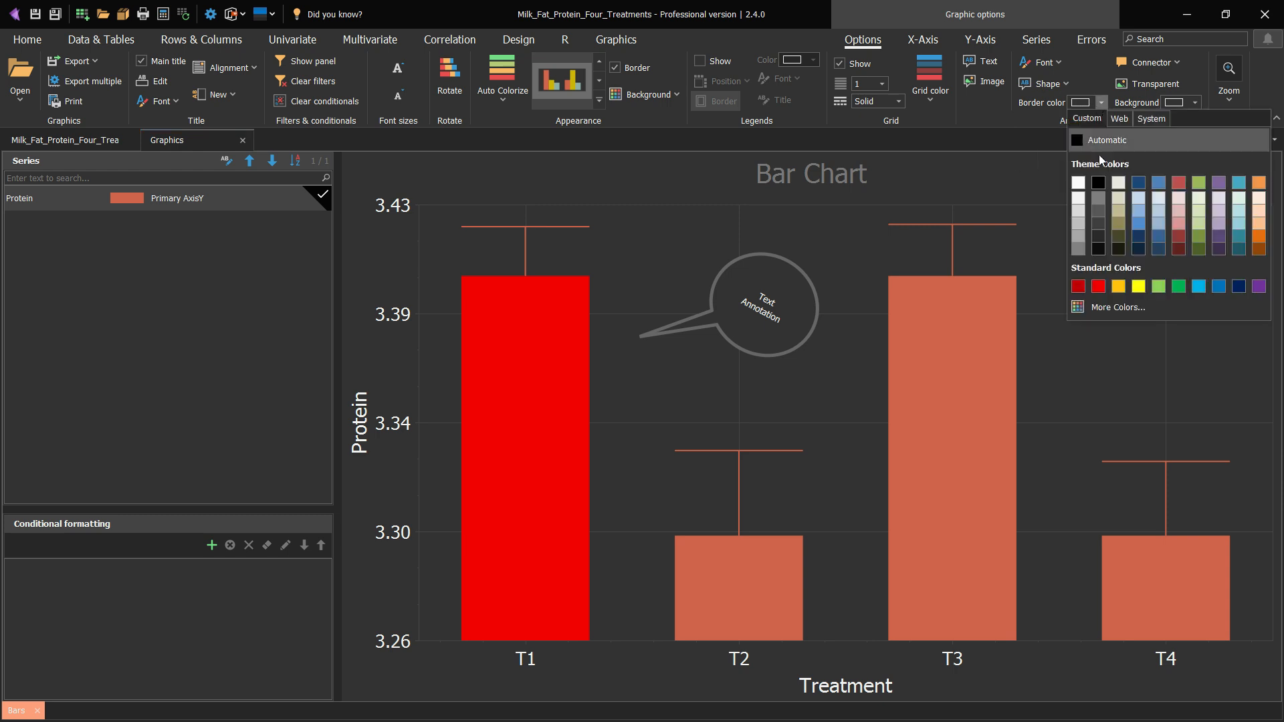
{"action": "left_click", "coordinate": [1138, 184]}
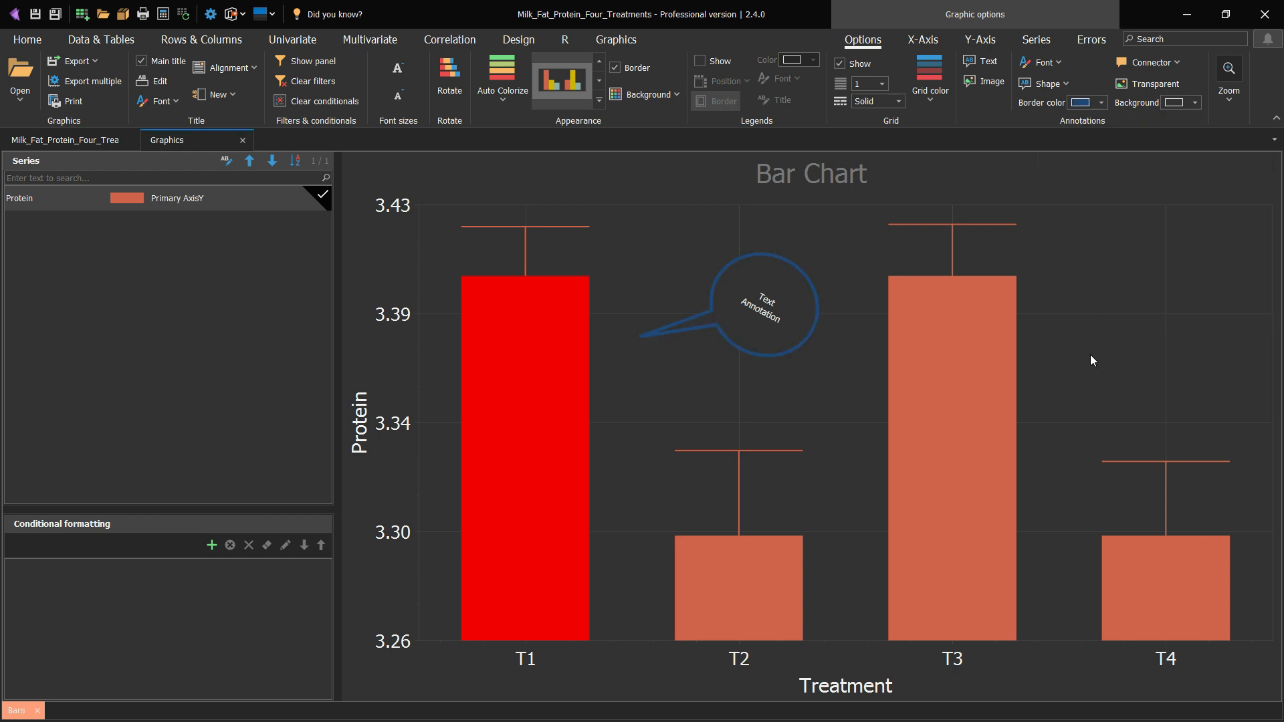
- Give the text annotation a red background and move its bubble over the T3 bar
{"action": "left_click", "coordinate": [1194, 103]}
{"action": "left_click", "coordinate": [1190, 183]}
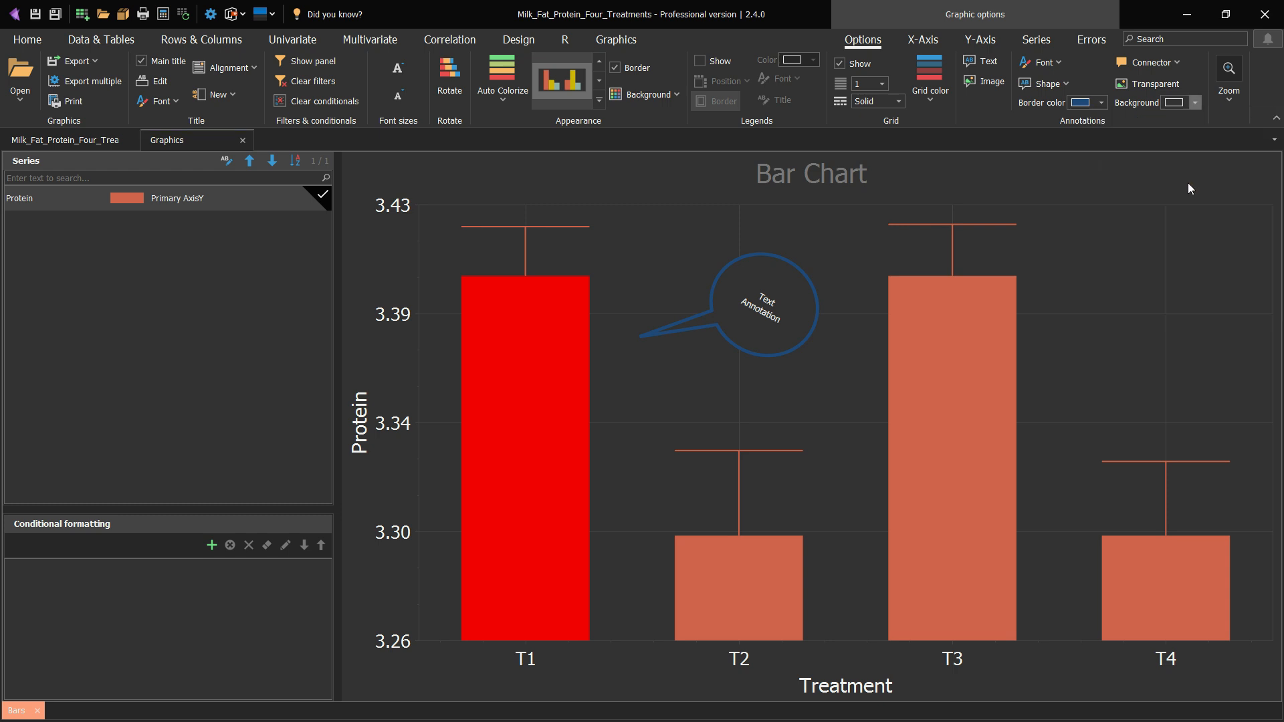
{"action": "mouse_move", "coordinate": [680, 325]}
{"action": "left_mouse_down"}
{"action": "mouse_move", "coordinate": [849, 353]}
{"action": "mouse_move", "coordinate": [856, 374]}
{"action": "left_mouse_up"}
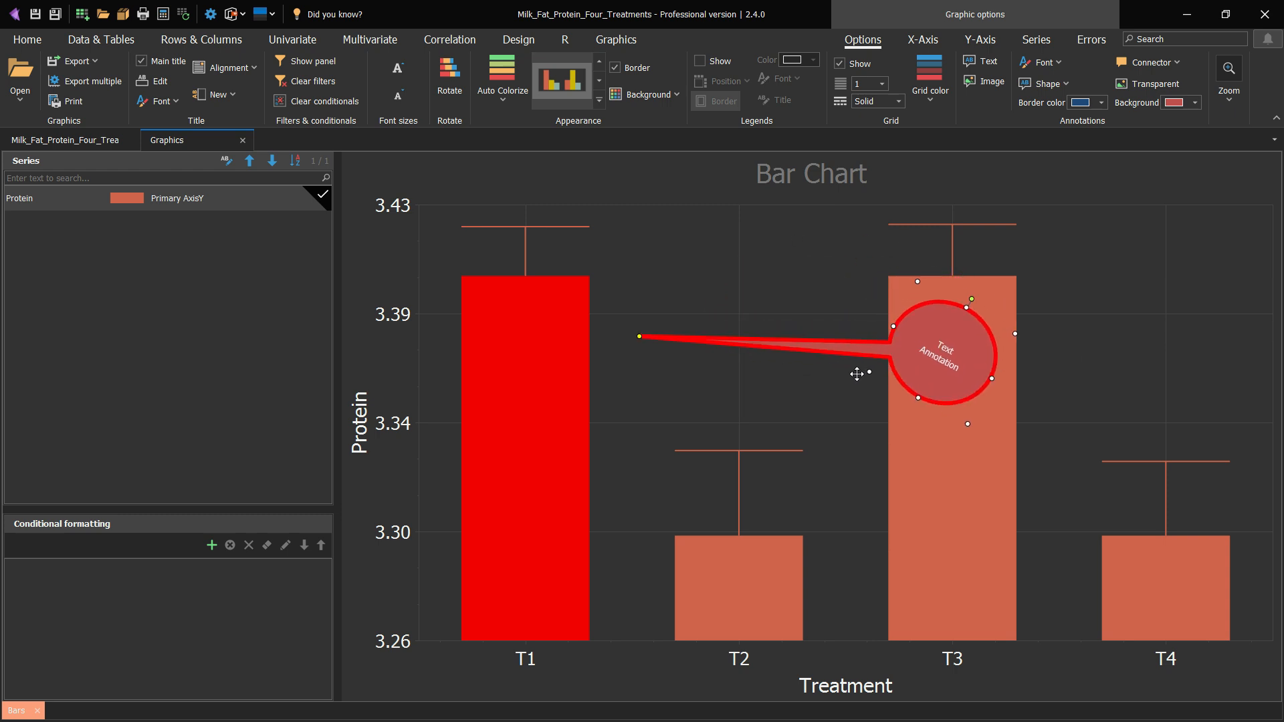
- Make the text annotation's background transparent, move it back above the T2 bar and deselect it
{"action": "left_click", "coordinate": [1146, 84]}
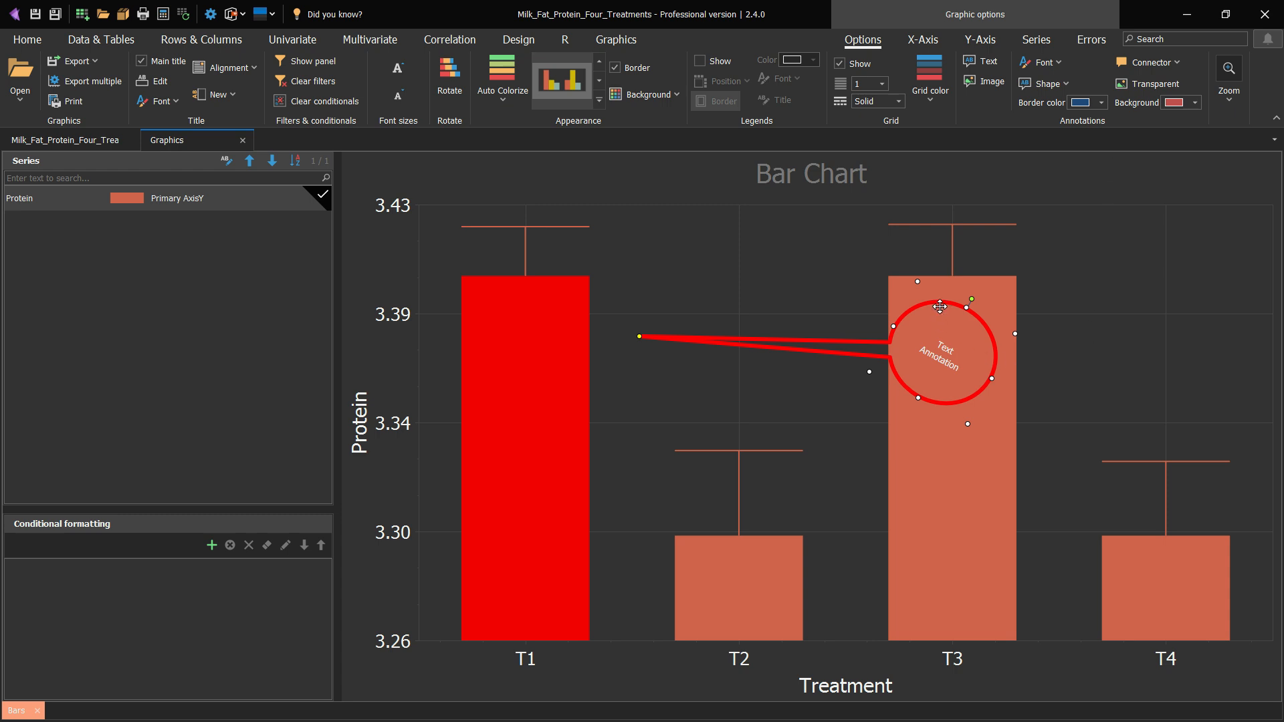
{"action": "mouse_move", "coordinate": [940, 306]}
{"action": "left_mouse_down"}
{"action": "mouse_move", "coordinate": [869, 241]}
{"action": "mouse_move", "coordinate": [765, 228]}
{"action": "left_mouse_up"}
{"action": "left_click", "coordinate": [831, 426]}
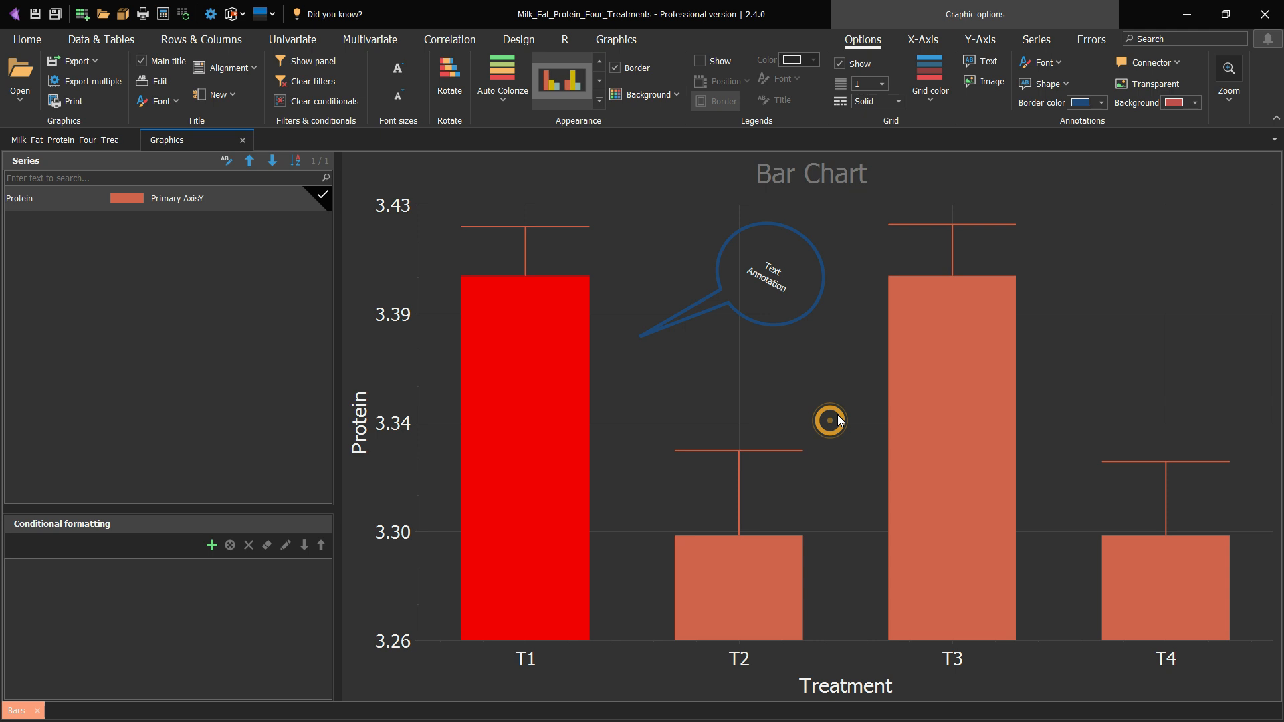
- Delete the text annotation above the T2 bar
{"action": "left_click", "coordinate": [777, 324]}
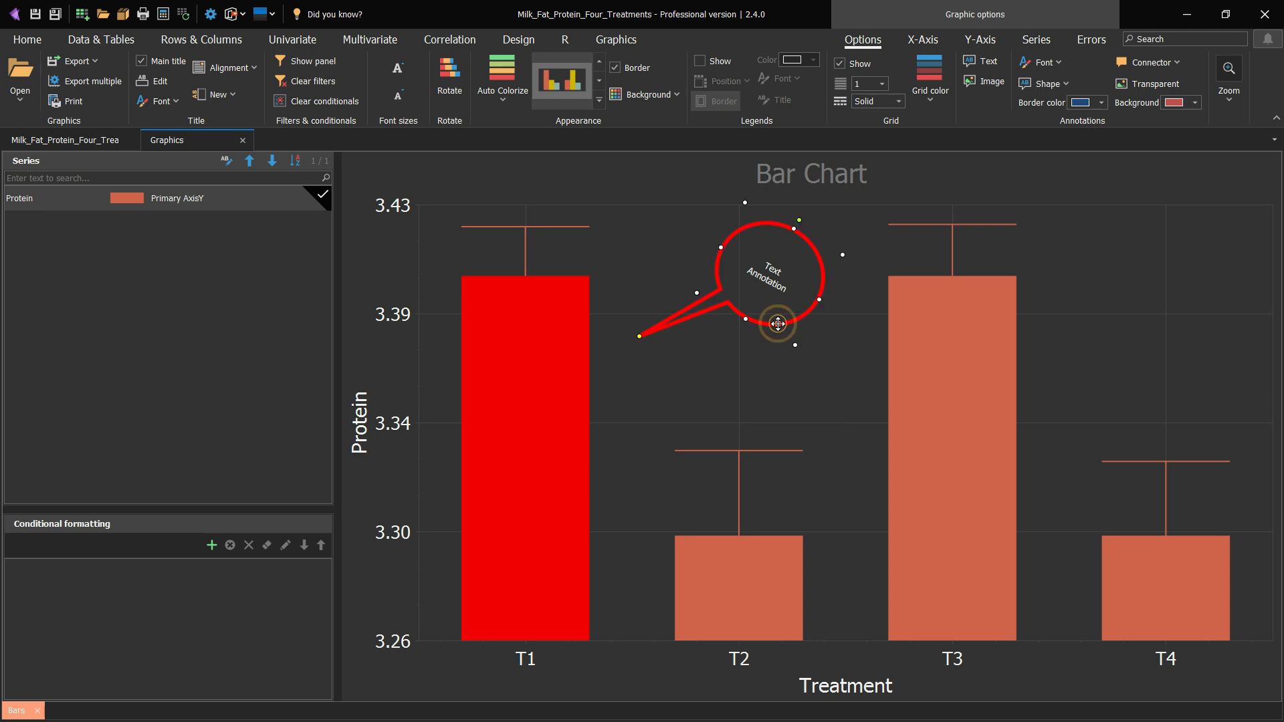
{"action": "key", "text": "Delete"}
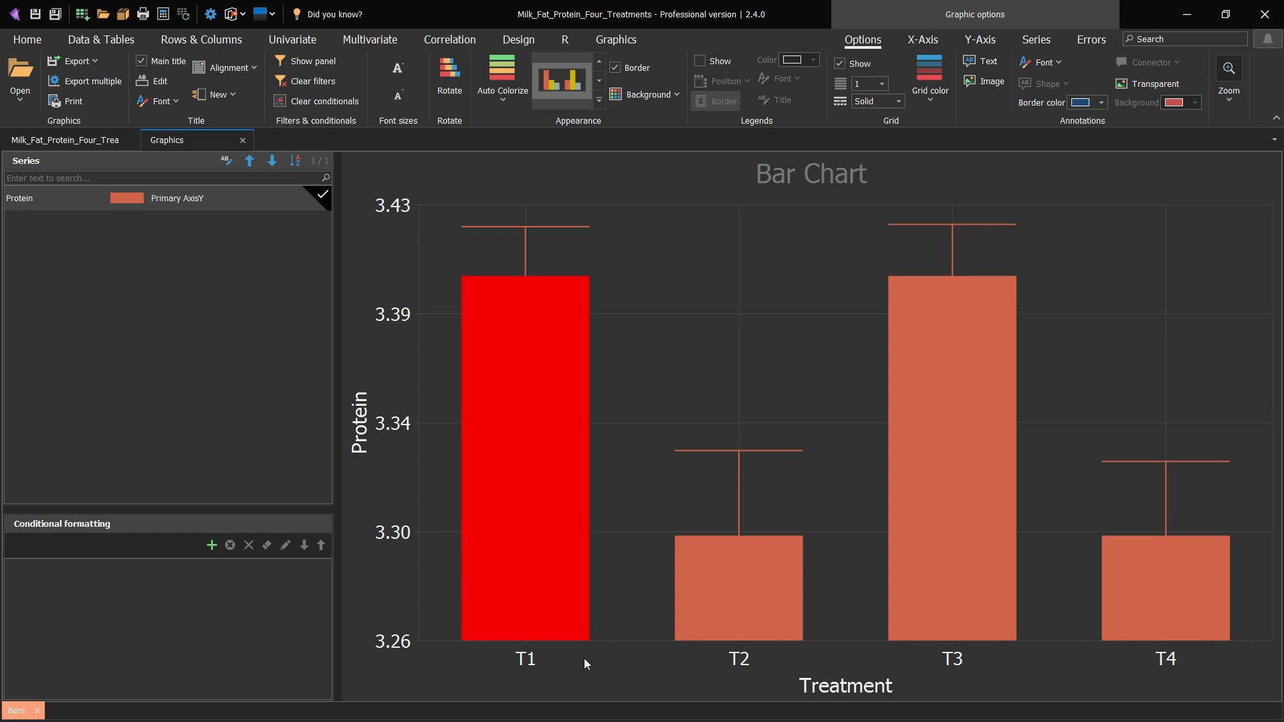
- Manually reorder the X-axis categories by moving T2 up and down the sort list, ending with T1, T3, T4, T2
{"action": "left_click", "coordinate": [523, 660]}
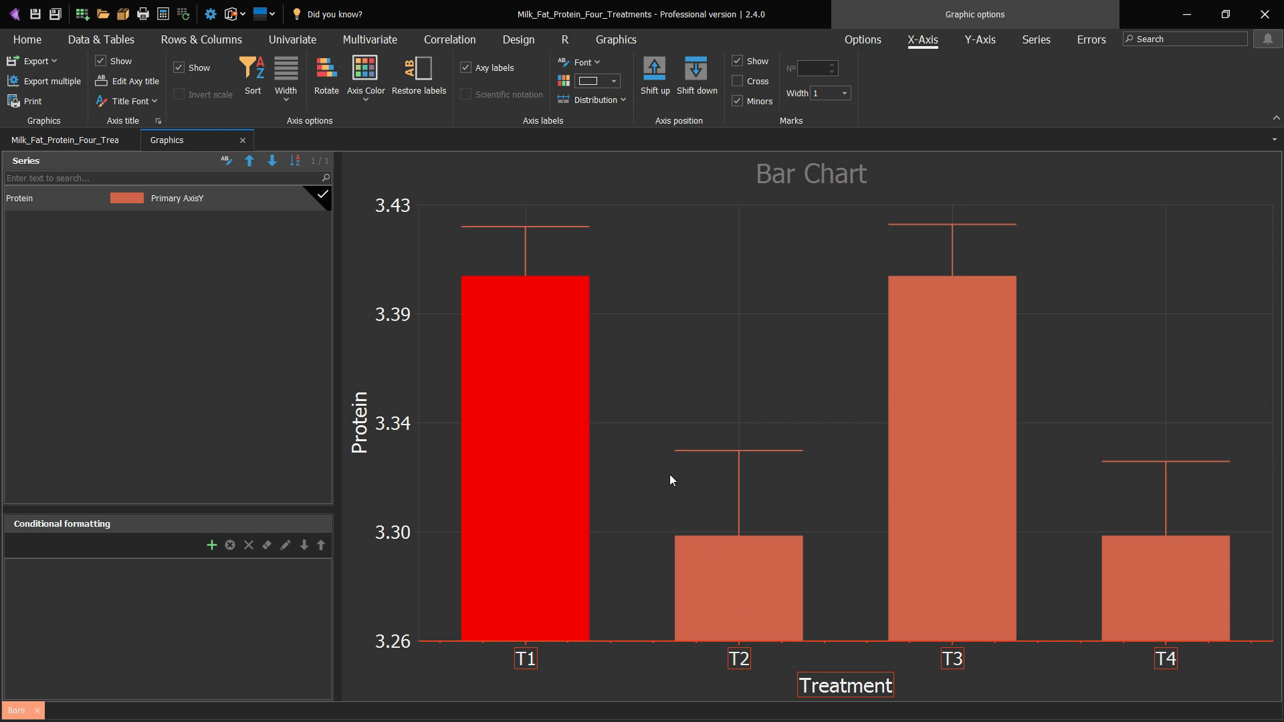
{"action": "left_click", "coordinate": [259, 80]}
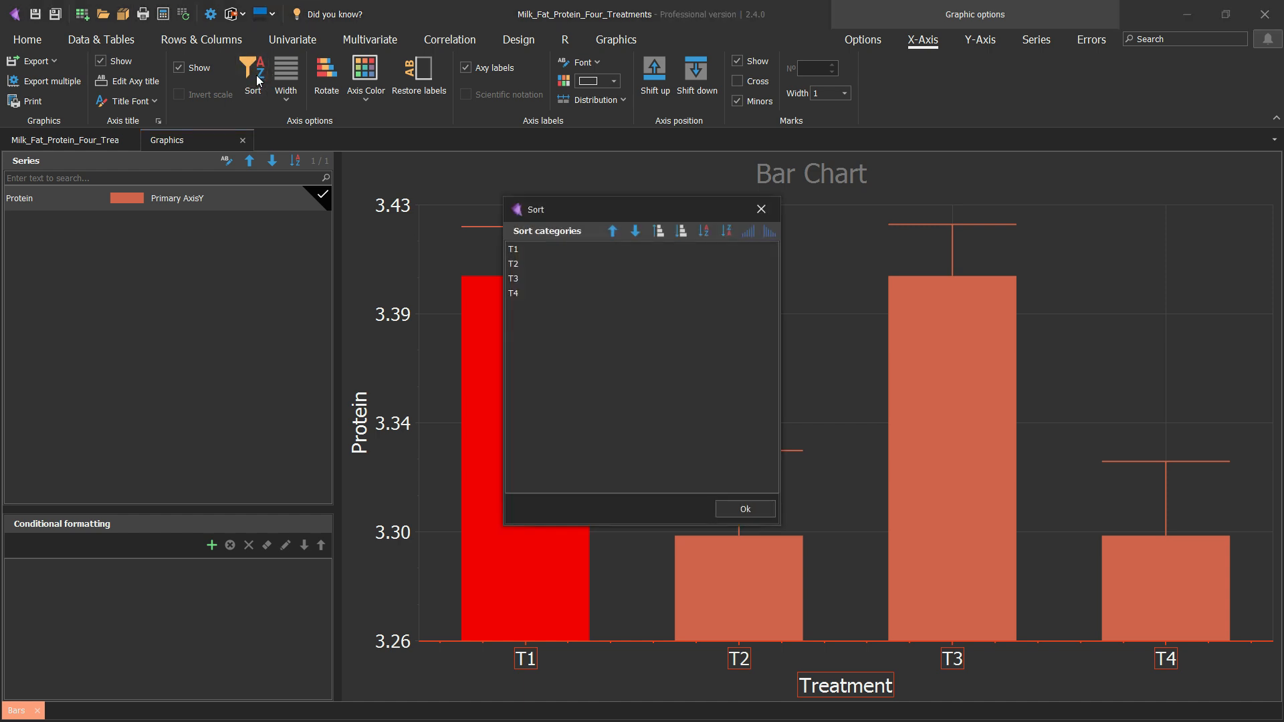
{"action": "left_click", "coordinate": [525, 263]}
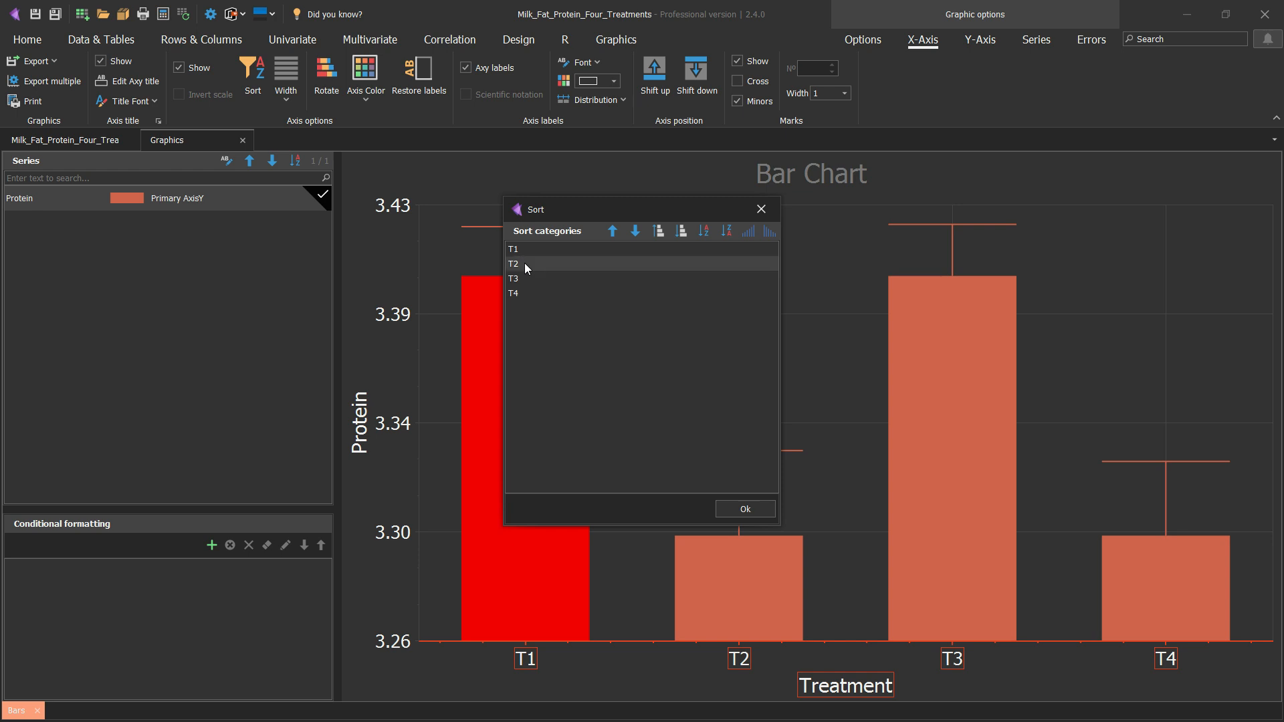
{"action": "left_click", "coordinate": [635, 232]}
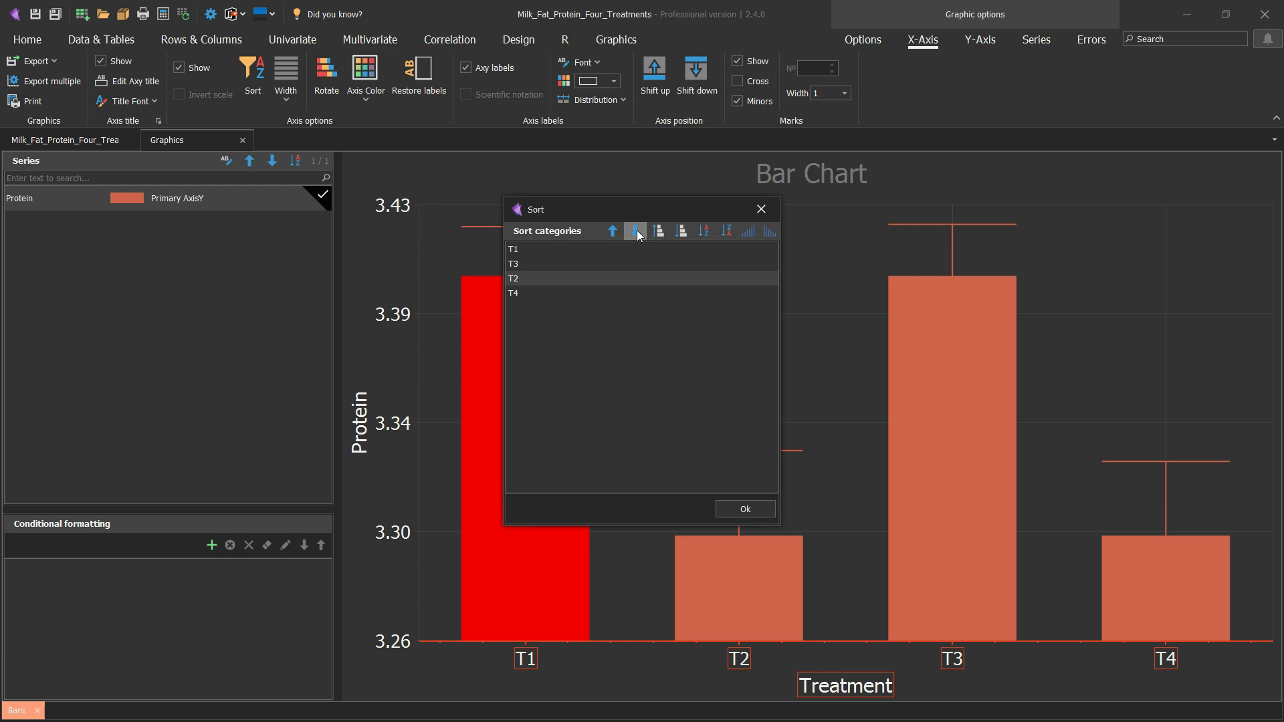
{"action": "left_click", "coordinate": [636, 232]}
{"action": "left_click", "coordinate": [616, 231]}
{"action": "left_click", "coordinate": [617, 232]}
{"action": "left_click", "coordinate": [616, 231]}
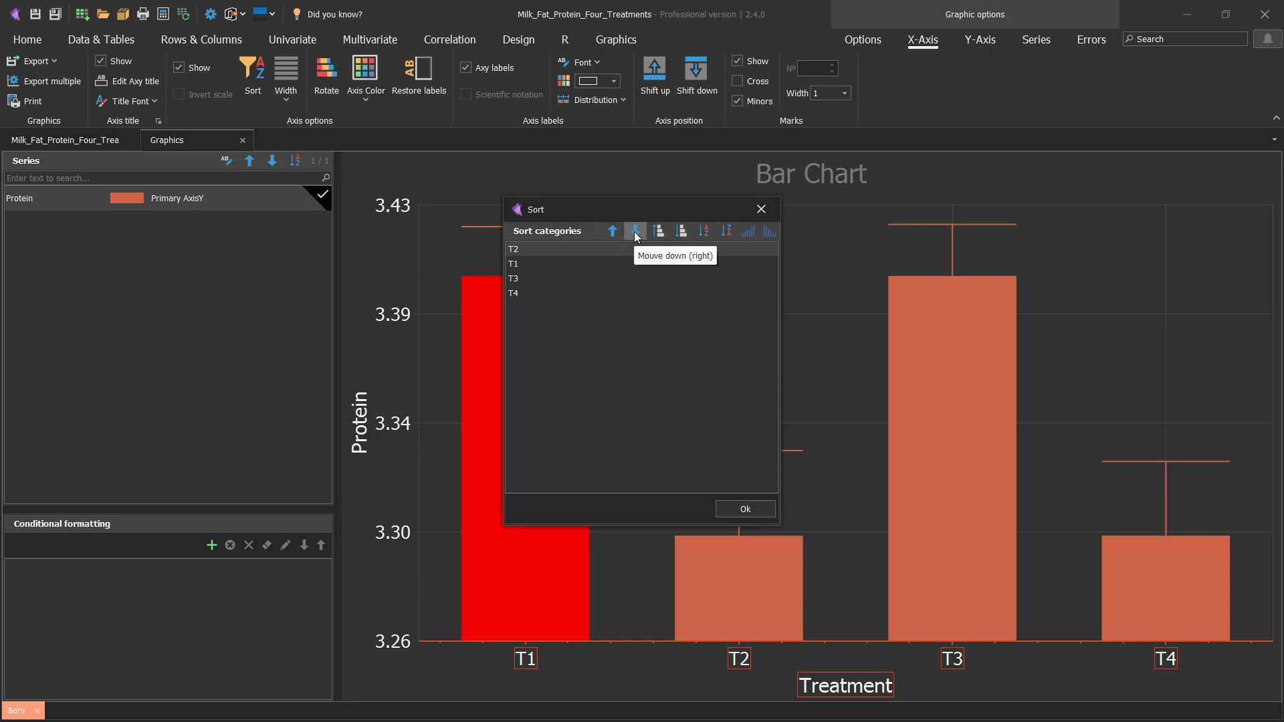
{"action": "left_click", "coordinate": [635, 232]}
{"action": "left_click", "coordinate": [636, 231]}
{"action": "left_click", "coordinate": [634, 232]}
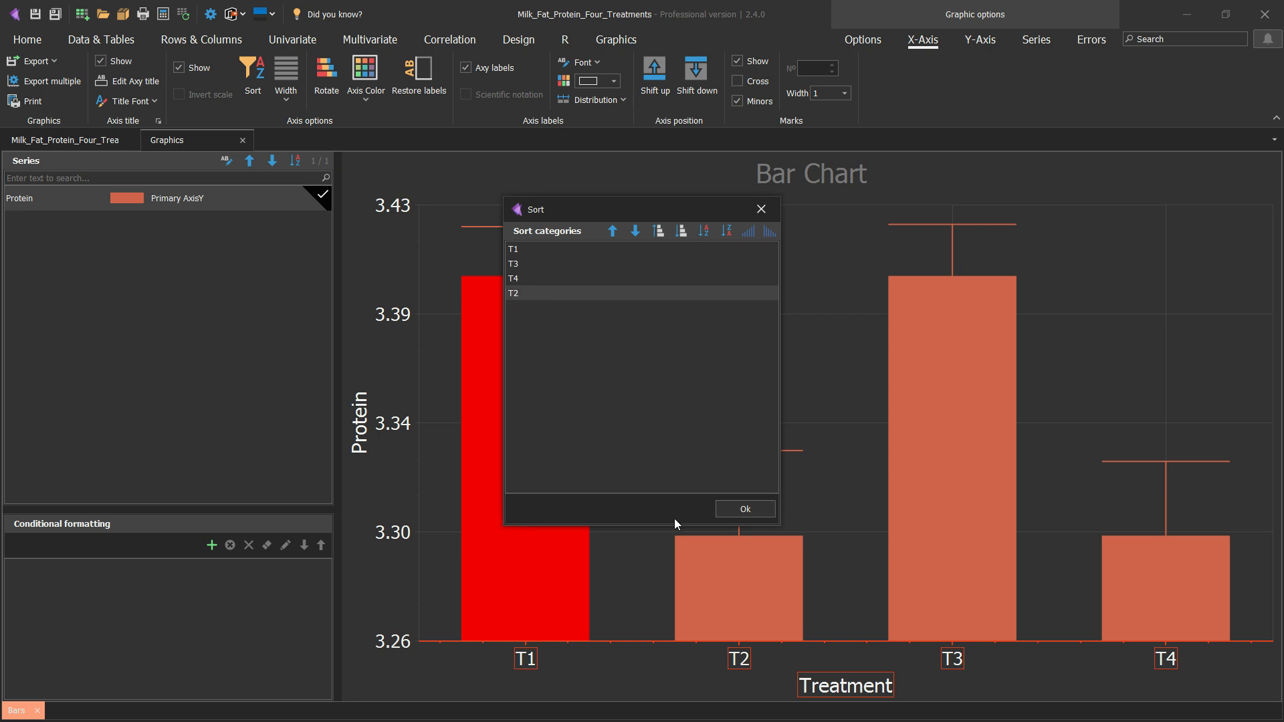
{"action": "left_click", "coordinate": [747, 510]}
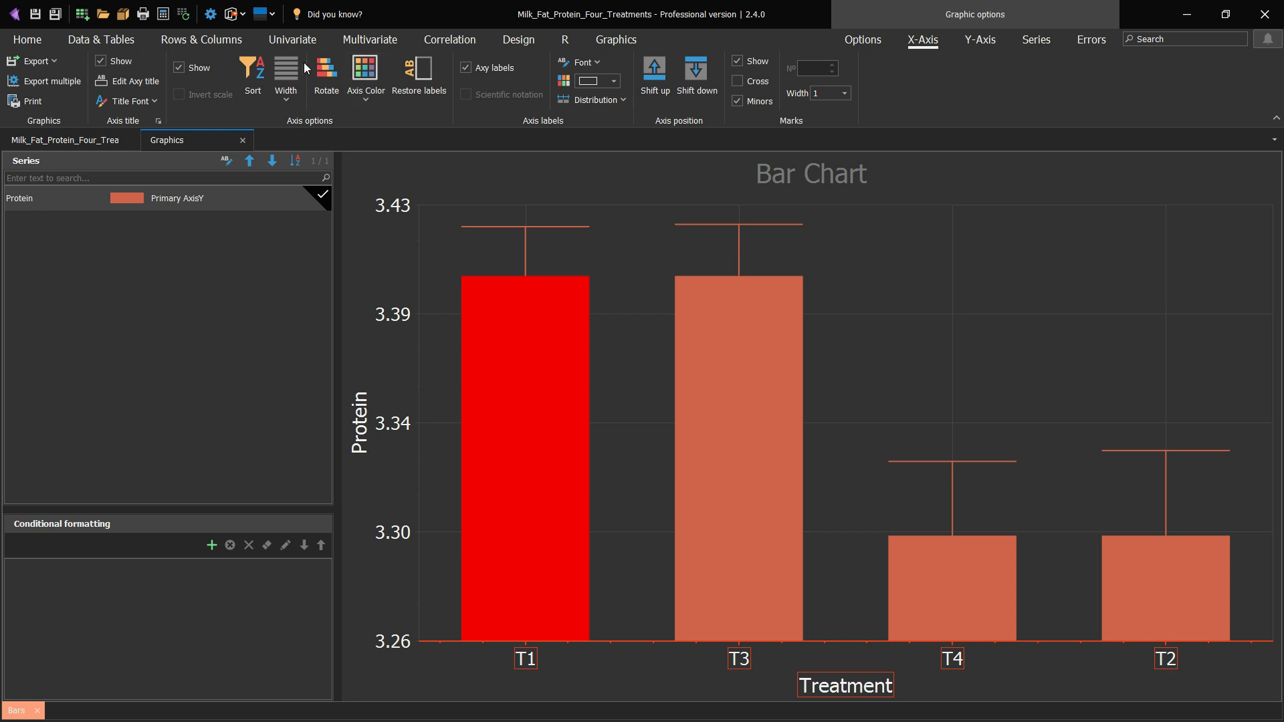
- Sort the X-axis categories by name in descending order, from T4 to T1
{"action": "left_click", "coordinate": [254, 77]}
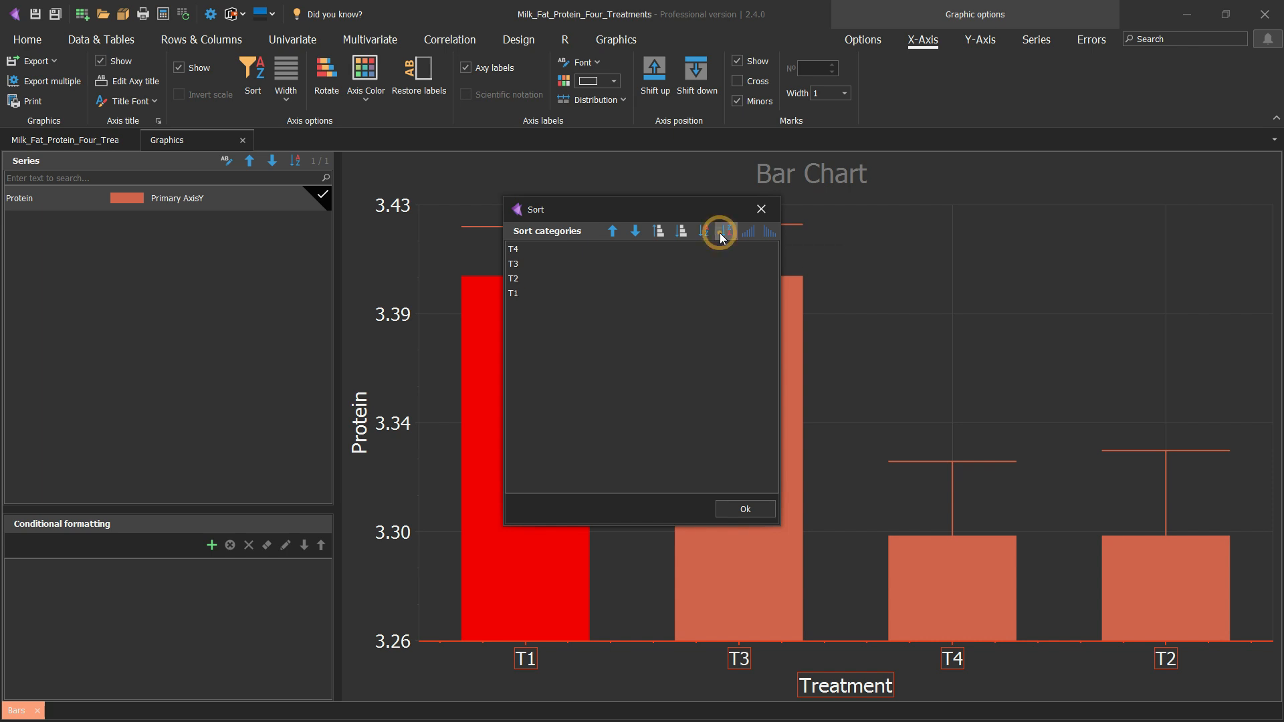
{"action": "left_click", "coordinate": [732, 510]}
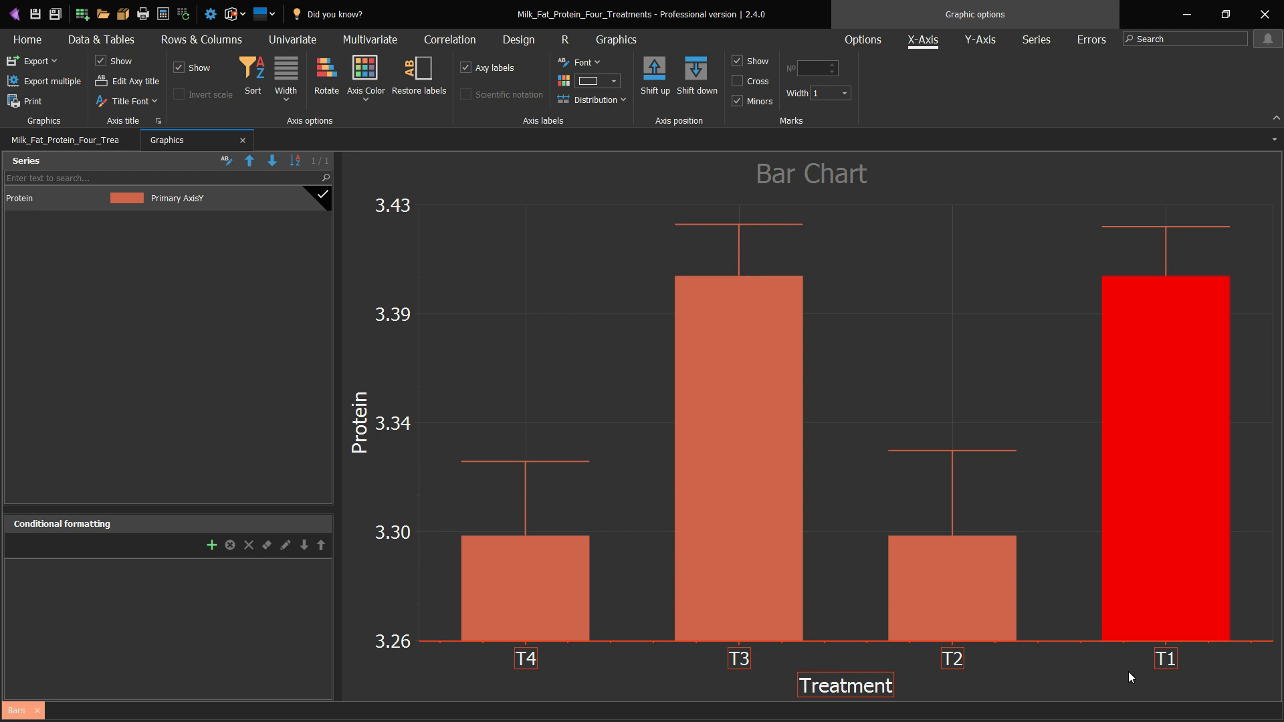
- Sort the X-axis categories by ascending bar value, giving the order T4, T2, T3, T1
{"action": "left_click", "coordinate": [253, 74]}
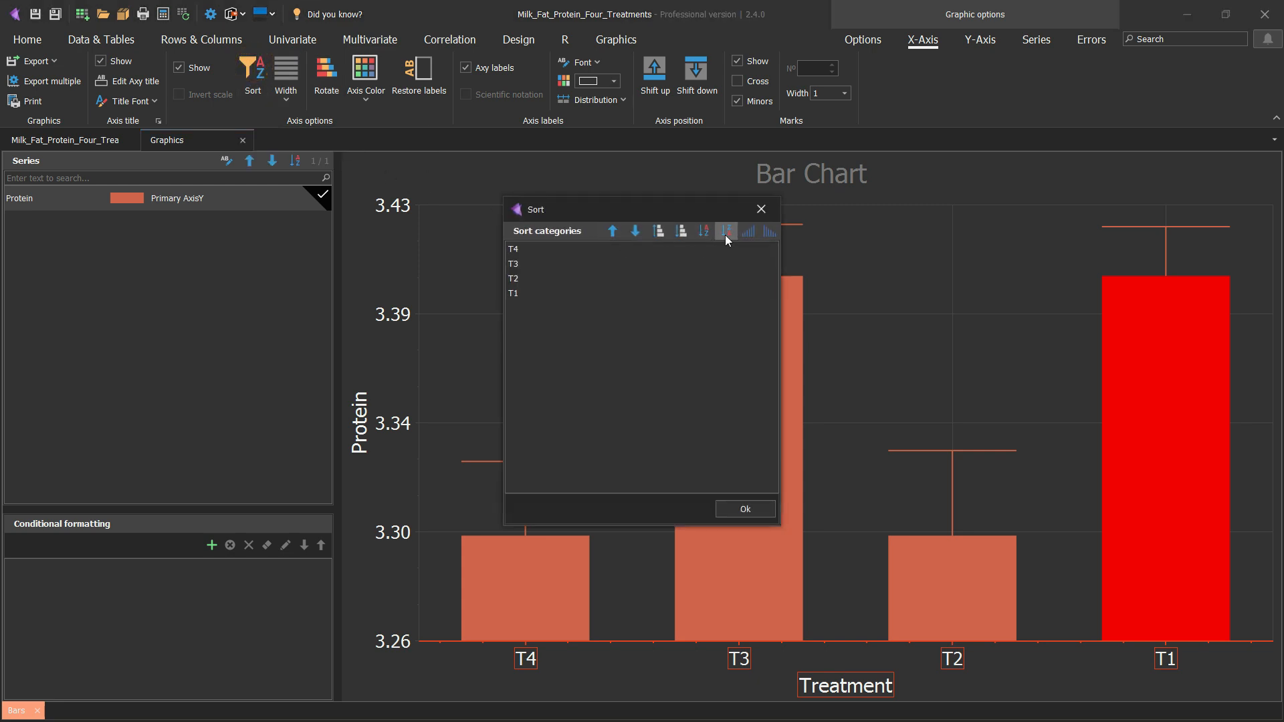
{"action": "left_click", "coordinate": [746, 231]}
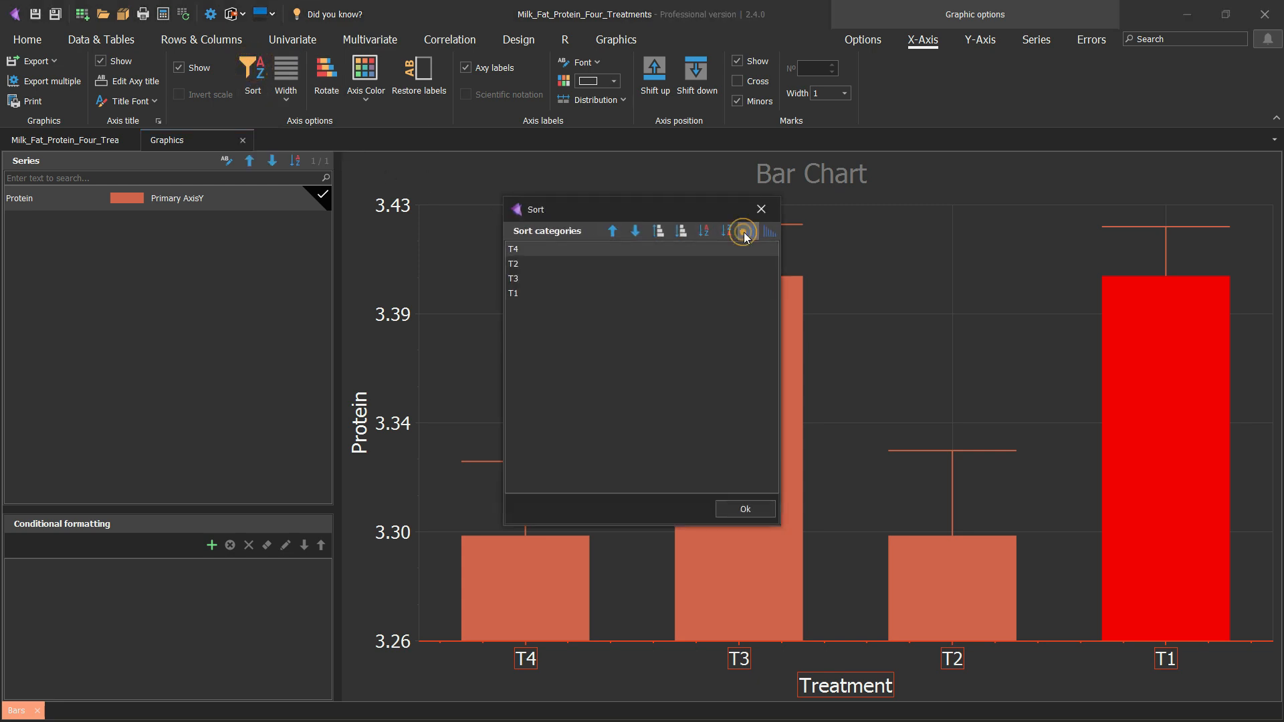
{"action": "left_click", "coordinate": [745, 508]}
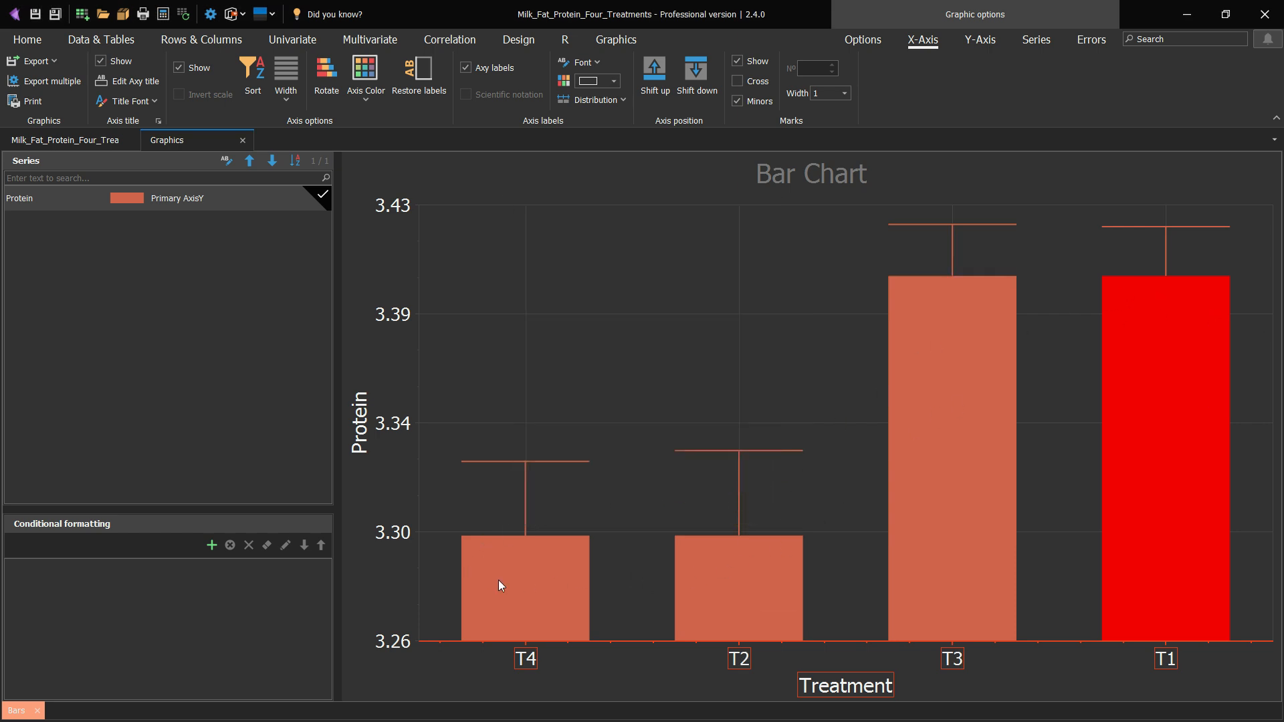
- Sort the X-axis categories back into the order T1, T2, T3, T4
{"action": "left_click", "coordinate": [250, 73]}
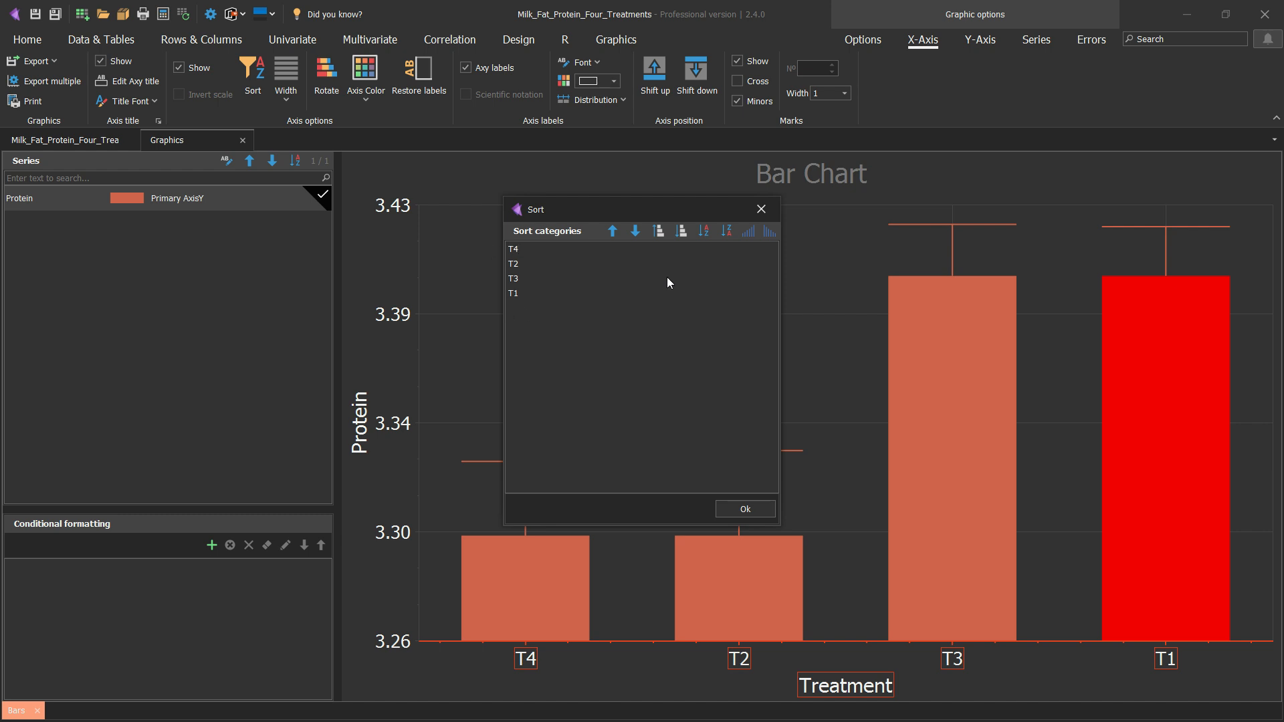
{"action": "left_click", "coordinate": [662, 234]}
{"action": "left_click", "coordinate": [749, 514]}
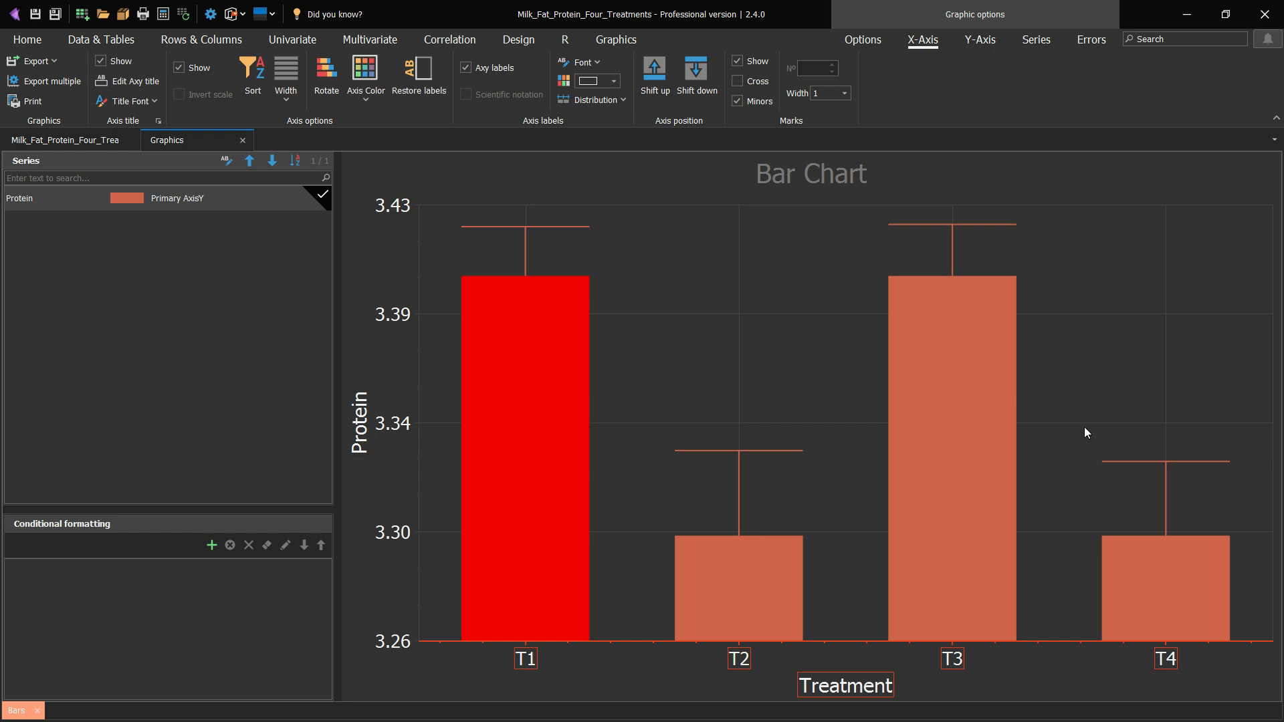
- Change the T1 category label on the X-axis to "New name"
{"action": "double_click", "coordinate": [524, 665]}
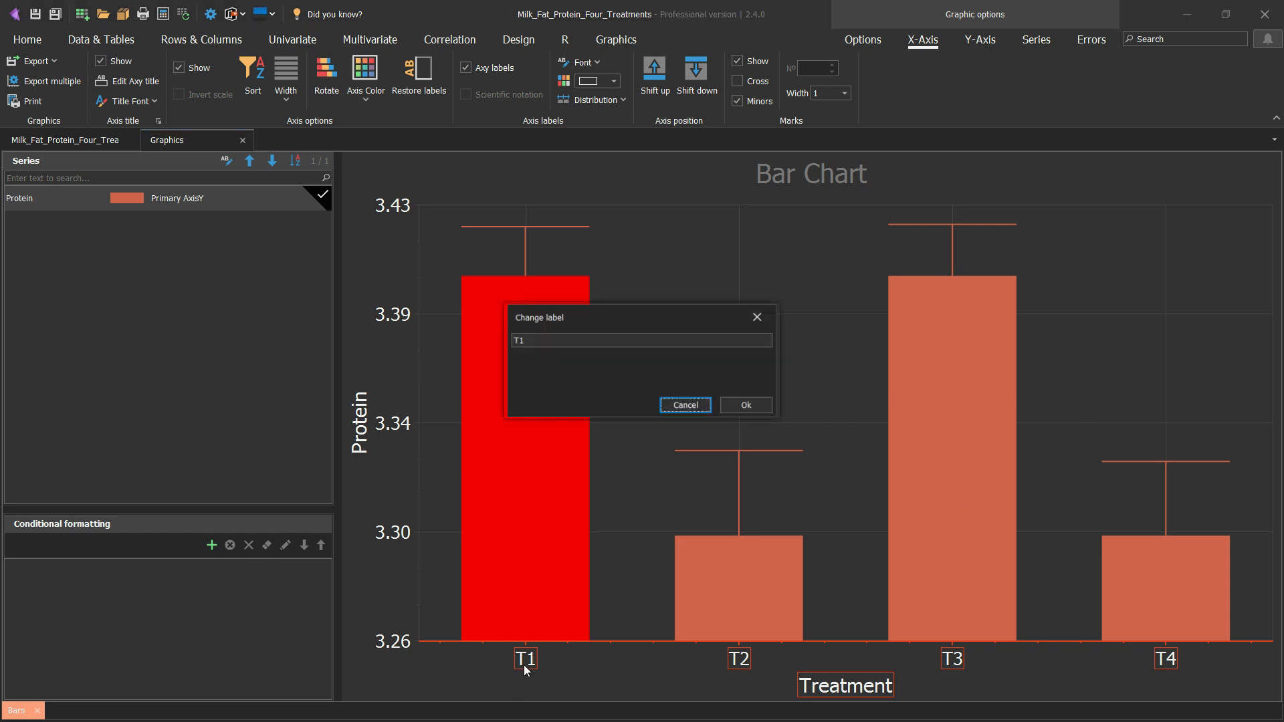
{"action": "left_click", "coordinate": [526, 336]}
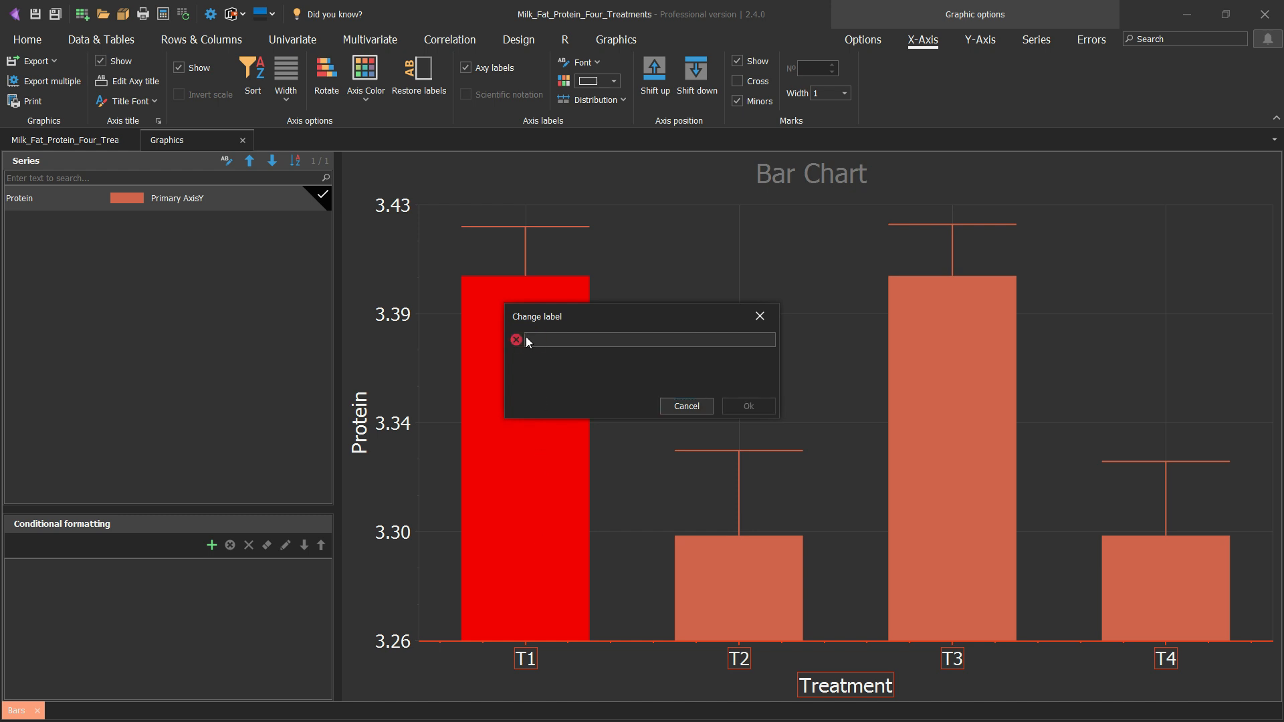
{"action": "key", "text": "BackSpace"}
{"action": "key", "text": "BackSpace"}
{"action": "type", "text": "New "}
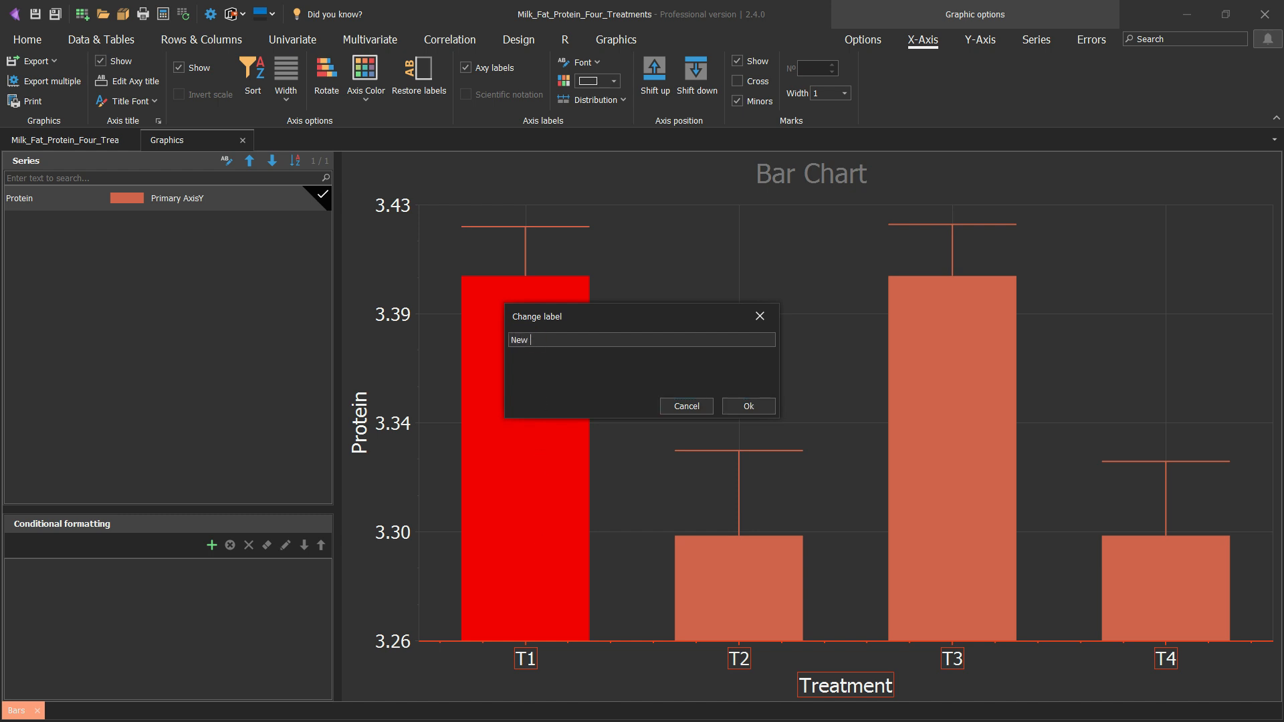
{"action": "type", "text": "name"}
{"action": "left_click", "coordinate": [749, 406]}
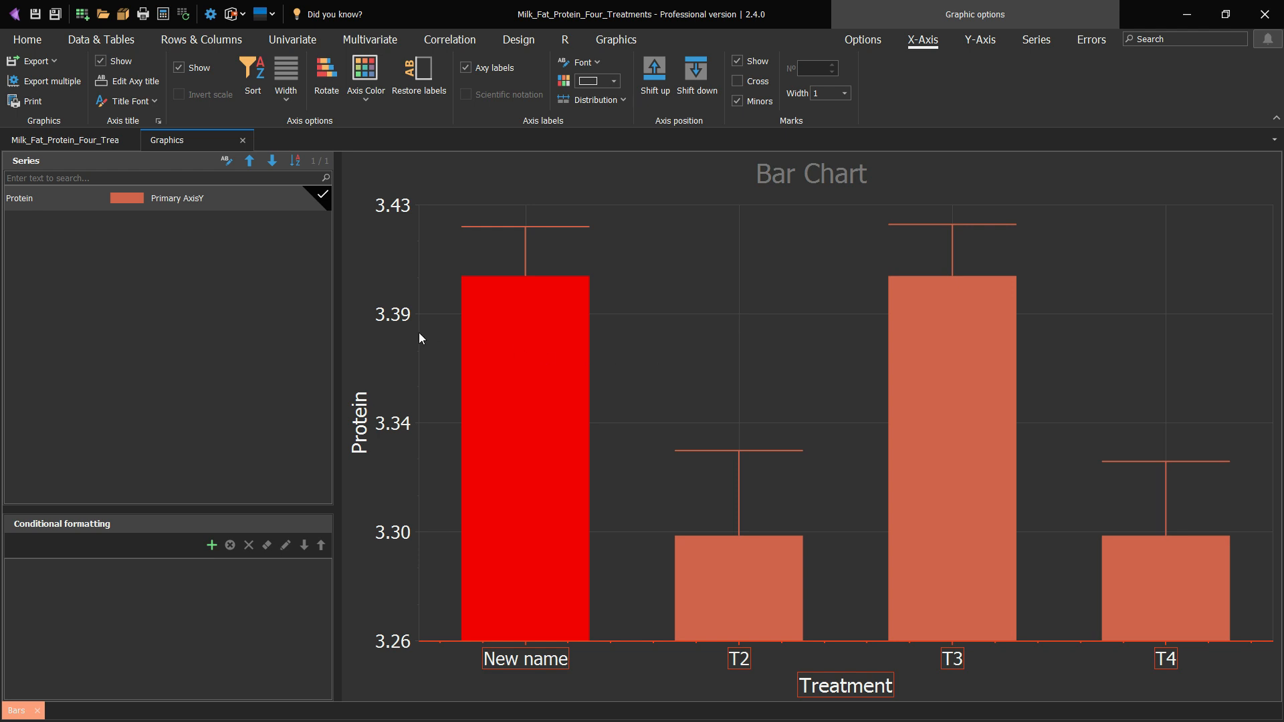
- Raise the Y-axis decimals and return them to 2, and set the number of Y-axis marks to 7
{"action": "left_click", "coordinate": [402, 311]}
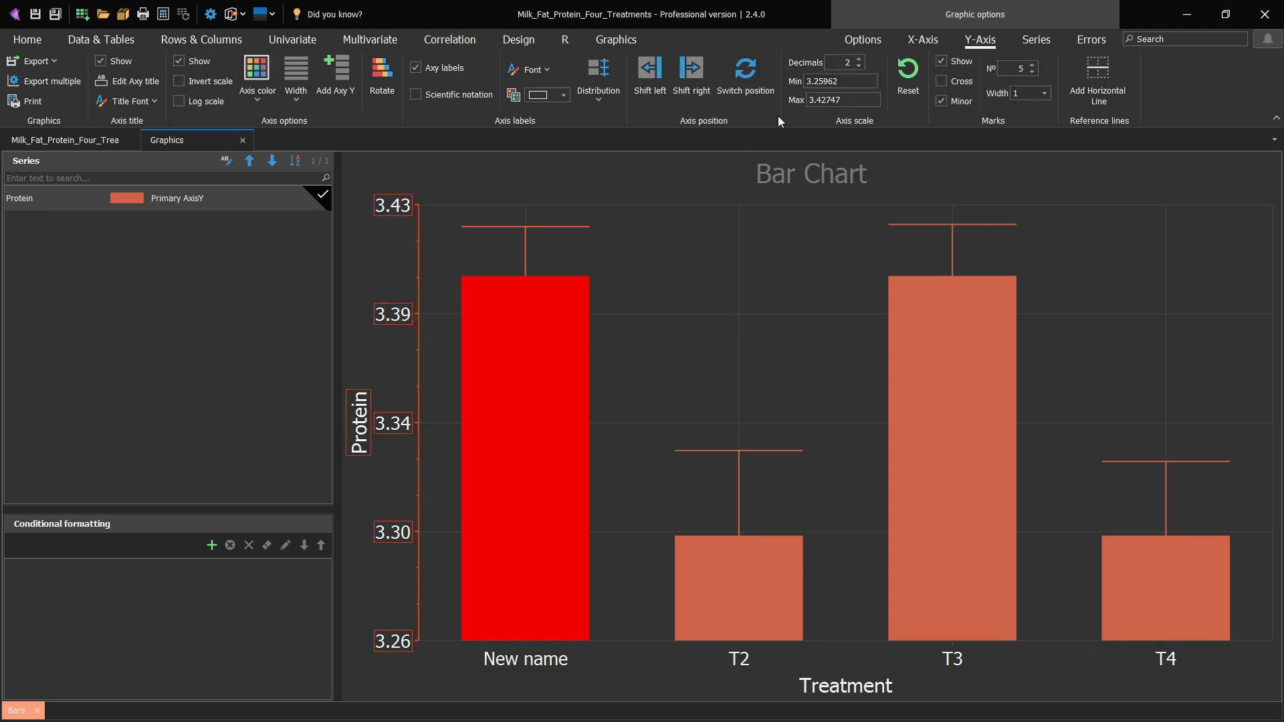
{"action": "left_click", "coordinate": [859, 59]}
{"action": "left_click", "coordinate": [858, 67]}
{"action": "left_click", "coordinate": [1032, 65]}
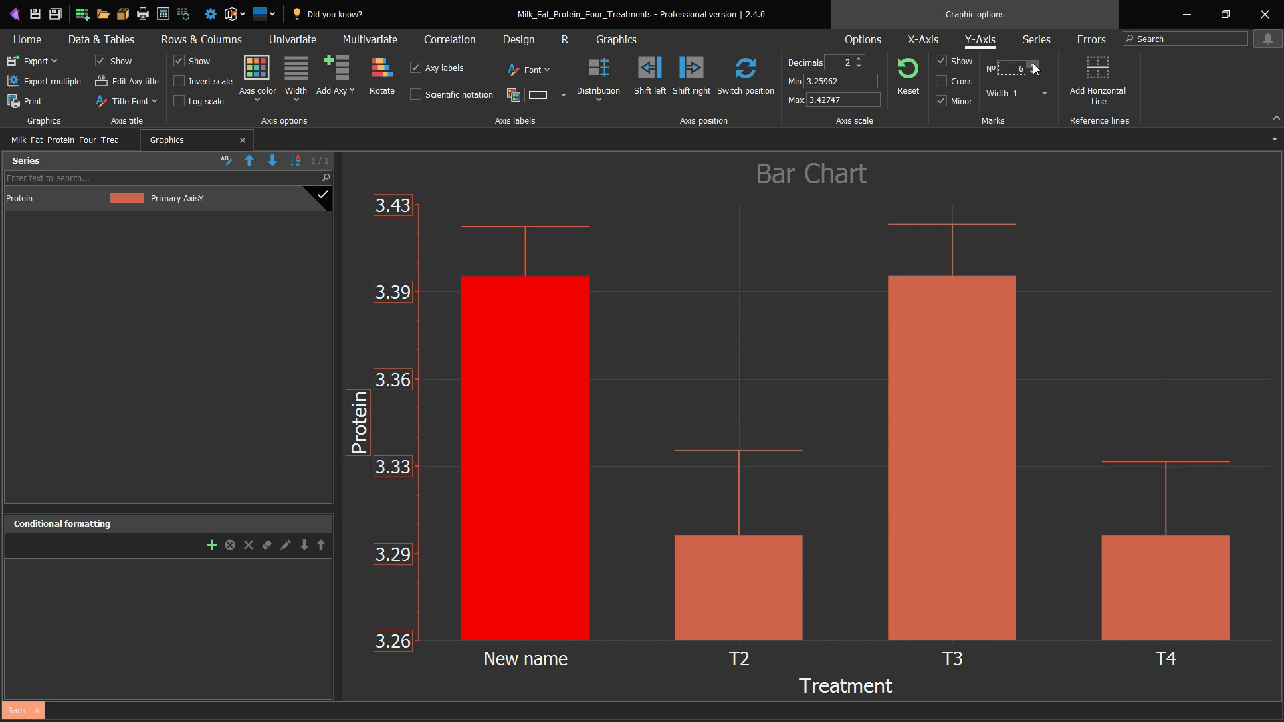
{"action": "left_click", "coordinate": [1033, 65]}
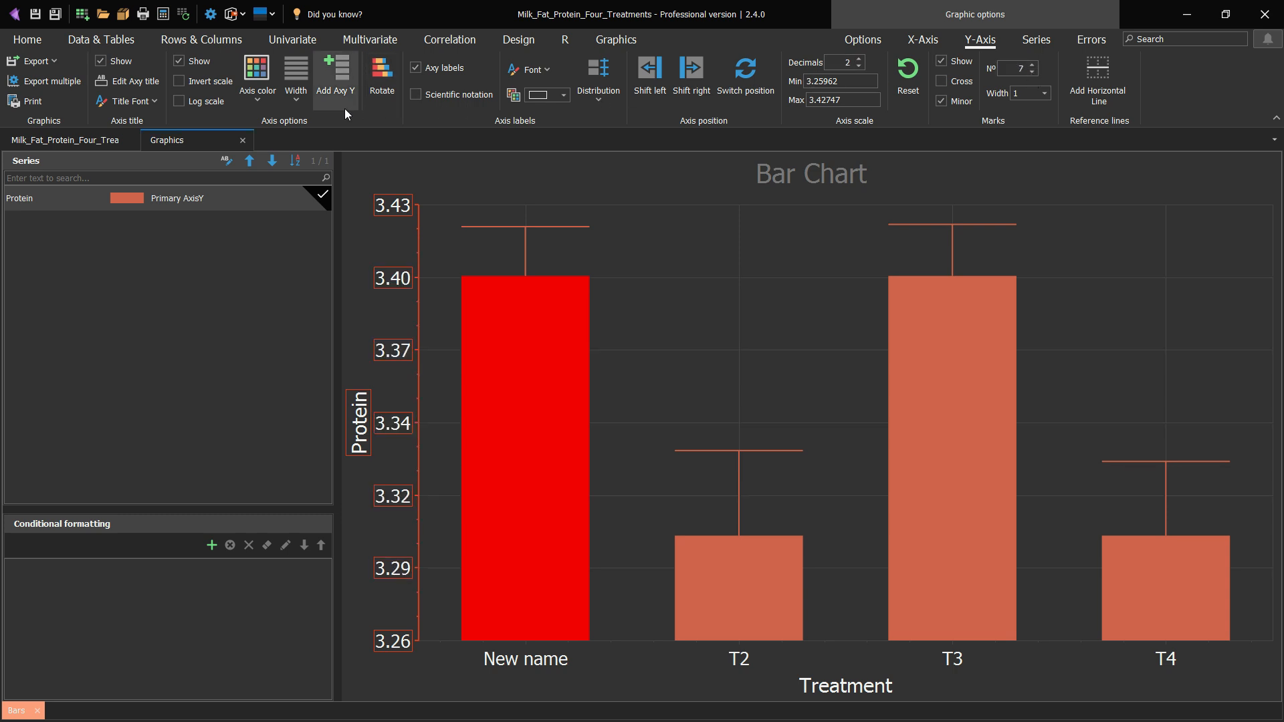
- Invert the Y-axis scale of the bar chart
{"action": "left_click", "coordinate": [201, 86]}
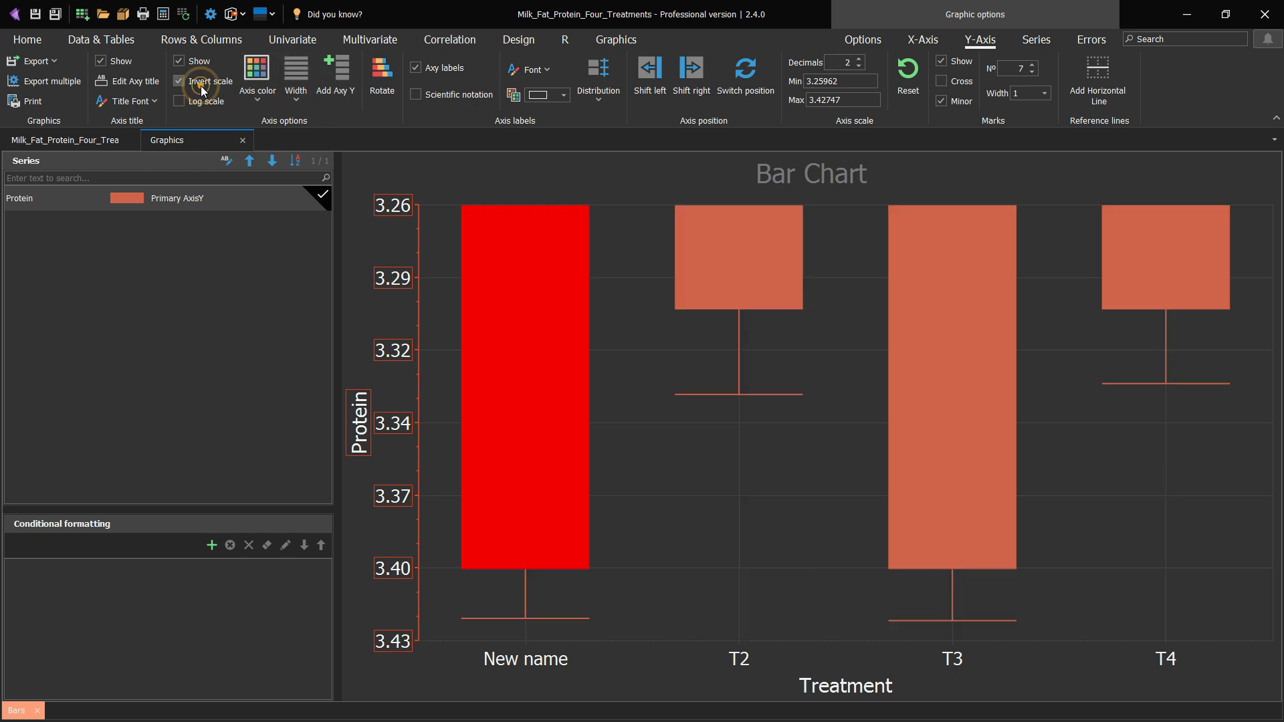
- Turn off the inverted Y-axis scale of the bar chart
{"action": "left_click", "coordinate": [205, 89]}
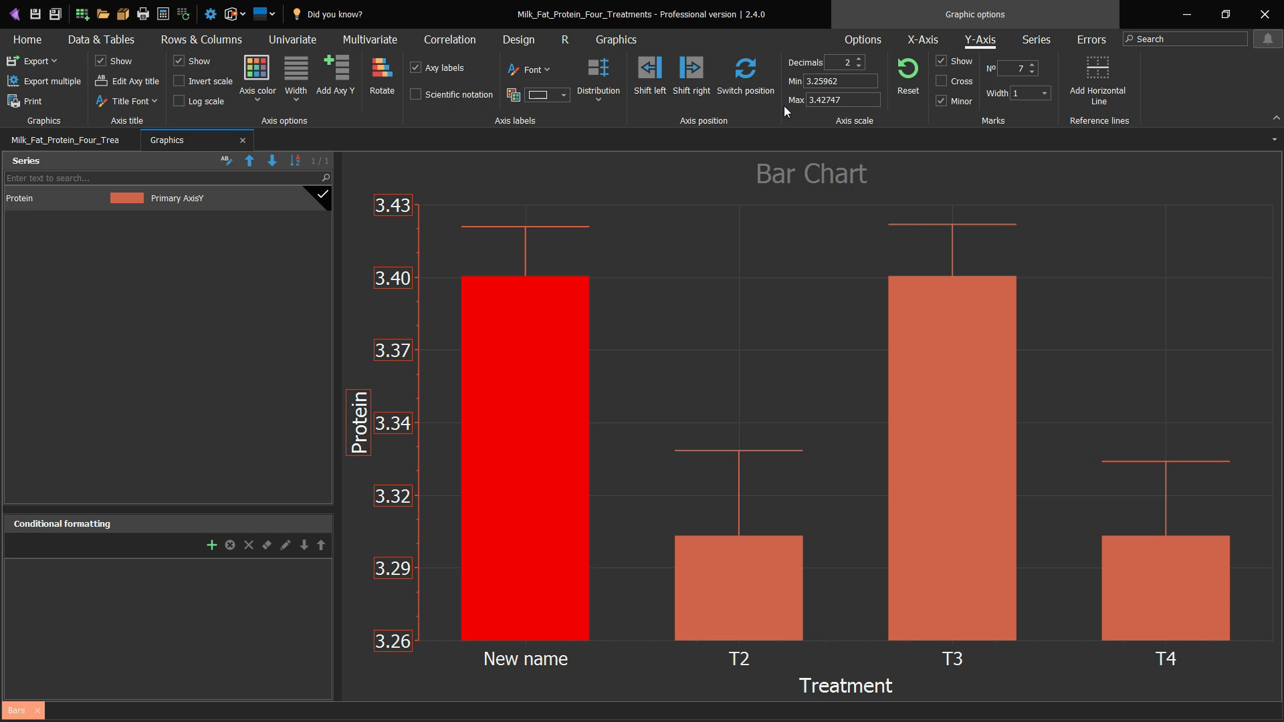
- Create a second bar chart with Protein and Fat on the Y-axis and Treatment on the X-axis
{"action": "left_click", "coordinate": [611, 42]}
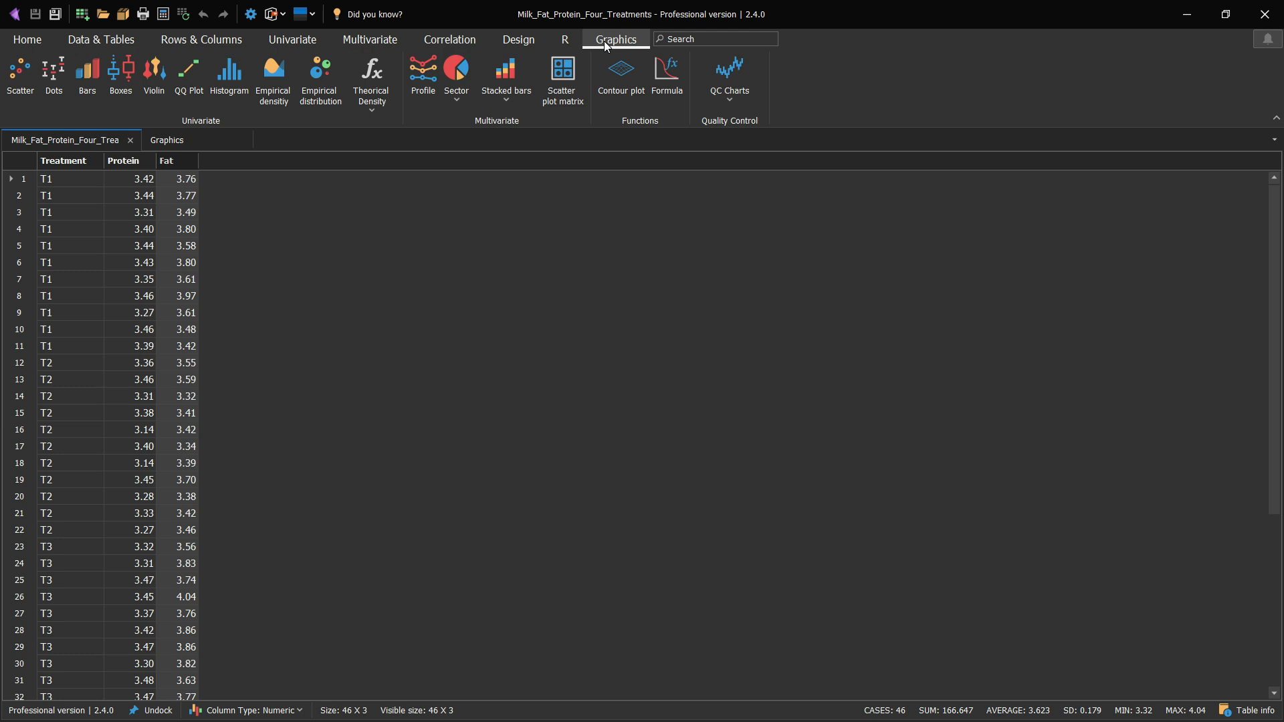
{"action": "left_click", "coordinate": [78, 75]}
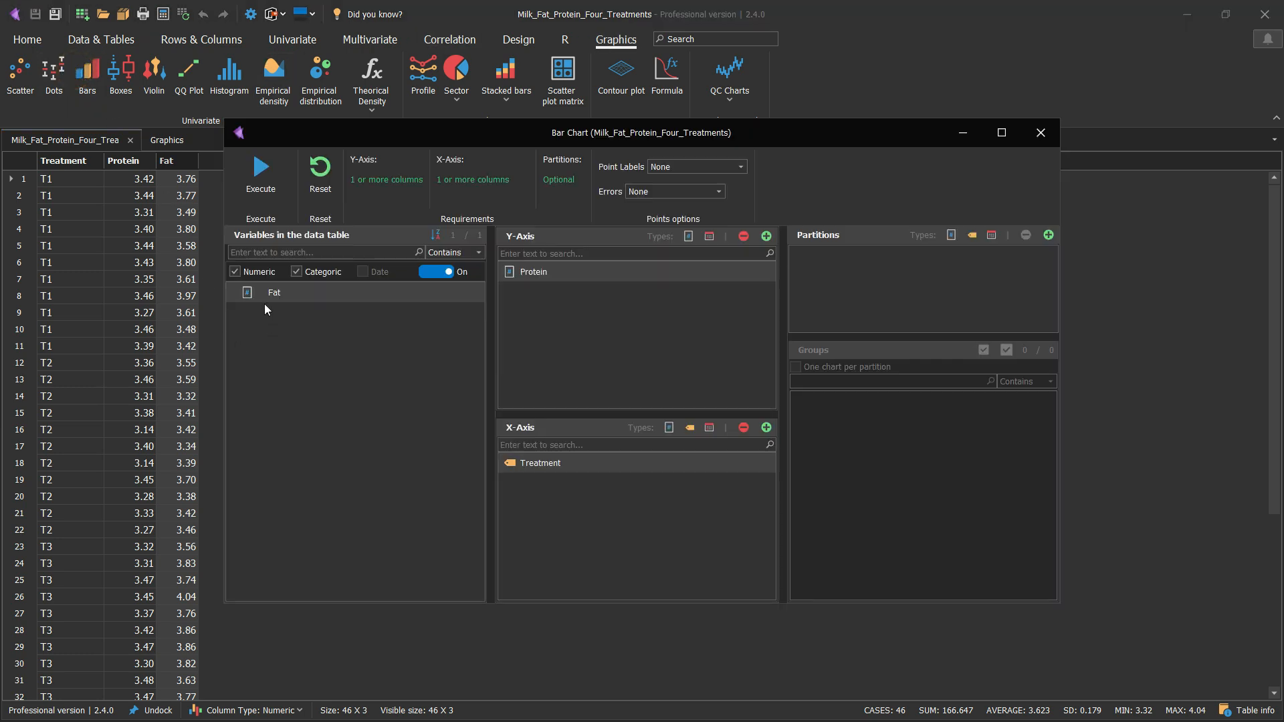
{"action": "left_click_drag", "start_coordinate": [267, 297], "coordinate": [540, 308]}
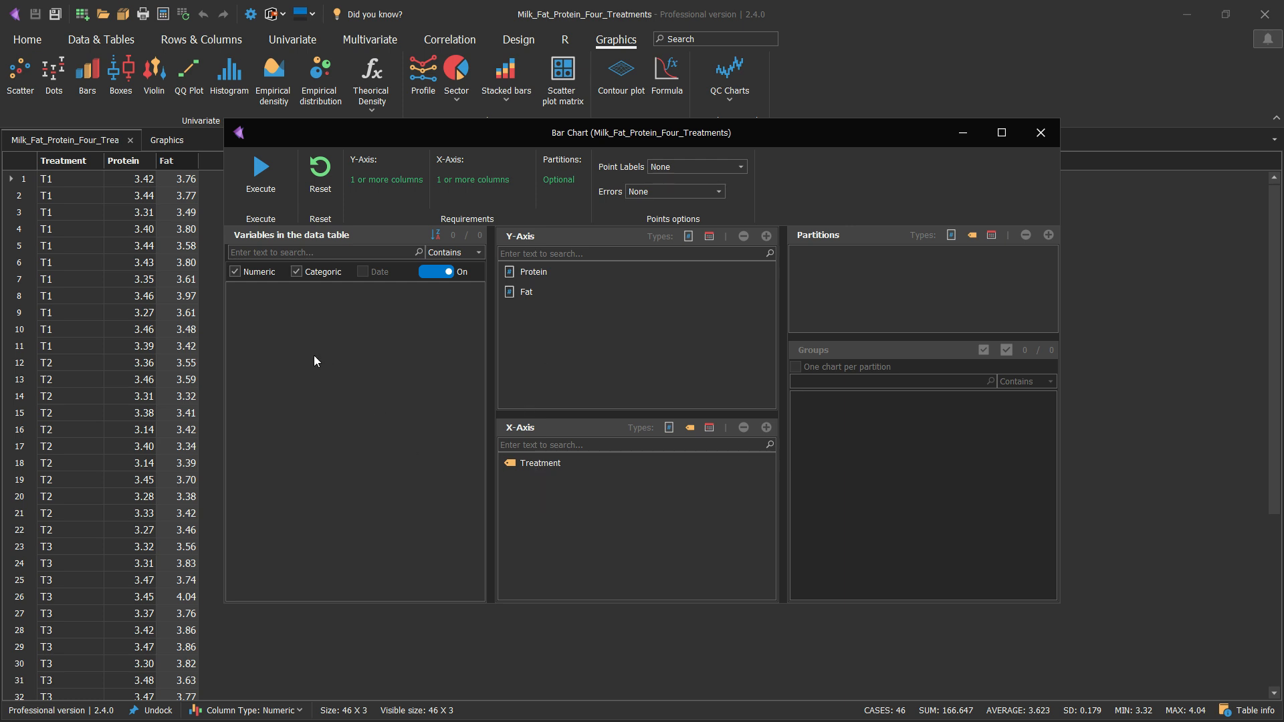
{"action": "left_click", "coordinate": [266, 182]}
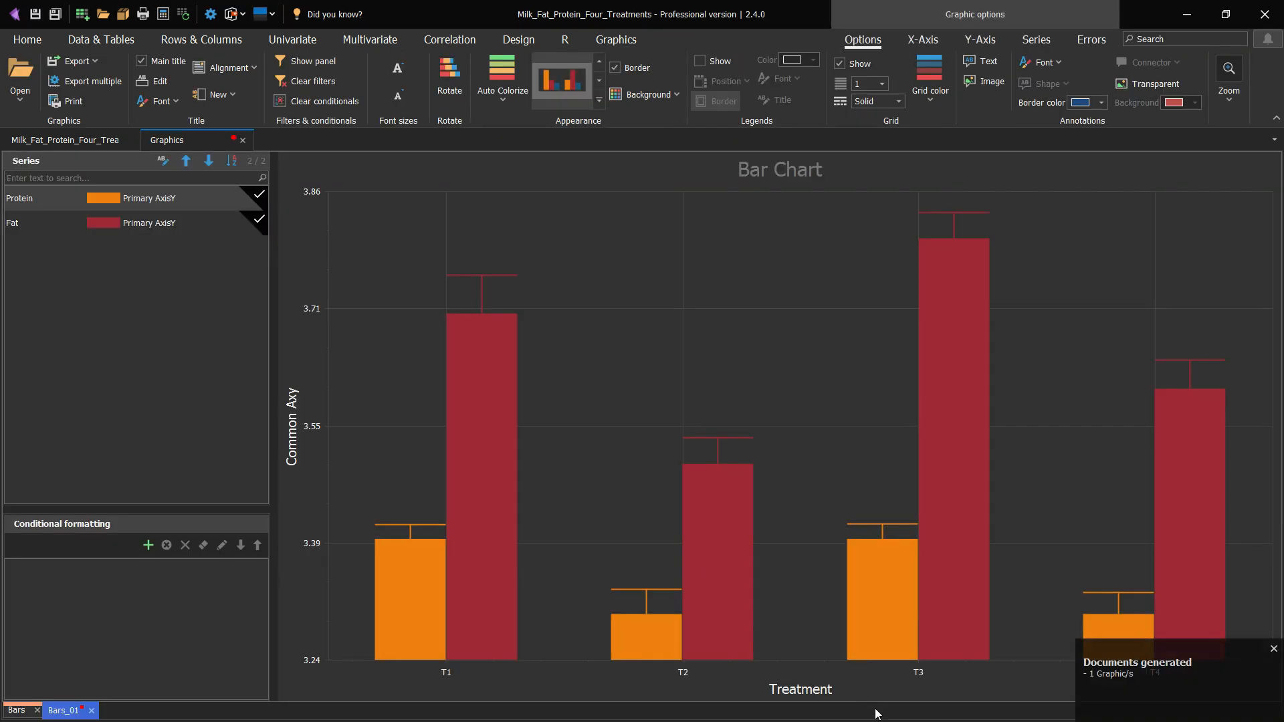
- Enlarge all the fonts of the new bar chart
{"action": "mouse_move", "coordinate": [979, 543]}
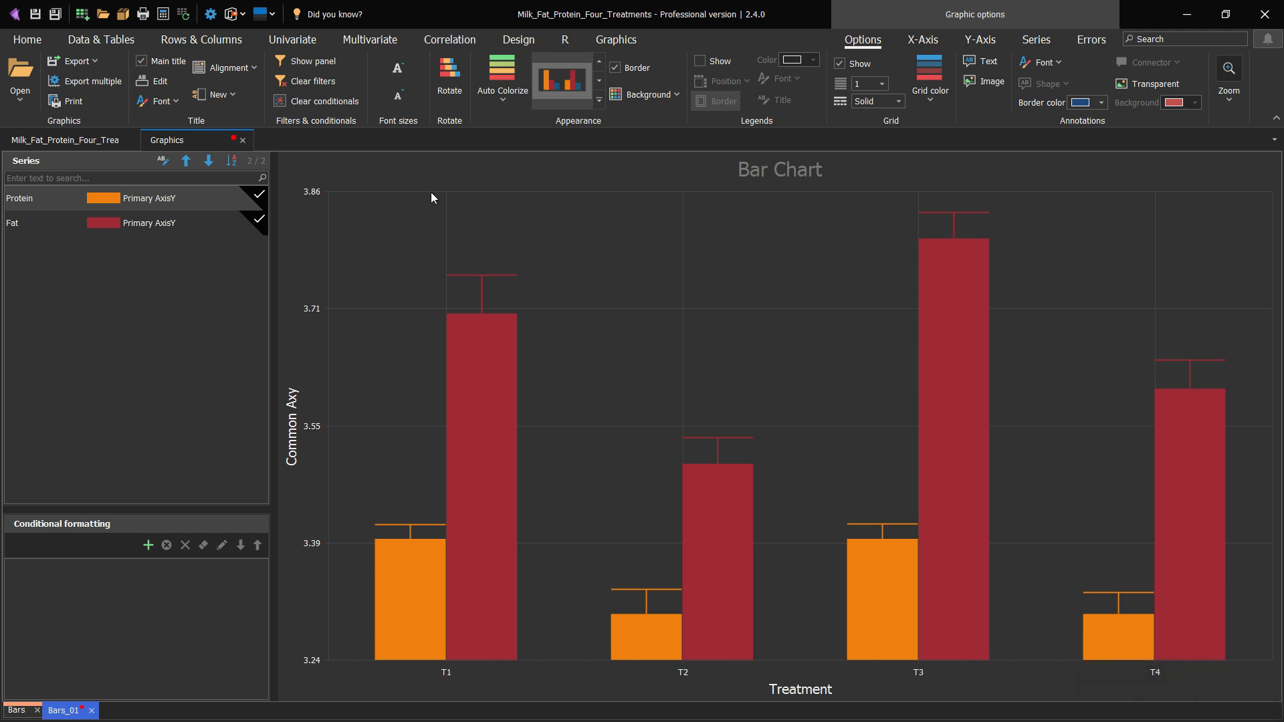
{"action": "left_click", "coordinate": [399, 75]}
{"action": "left_click", "coordinate": [399, 75]}
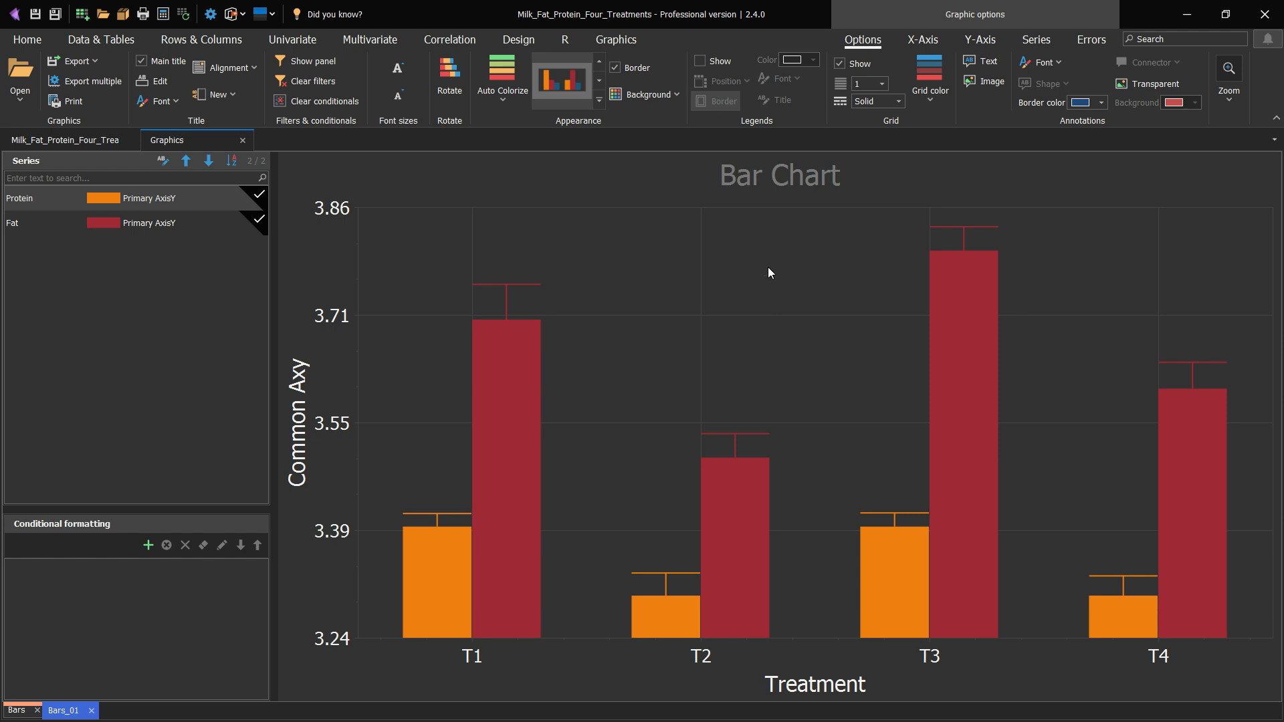
- Show the chart legend and place it at Top Right Inner
{"action": "left_click", "coordinate": [700, 60]}
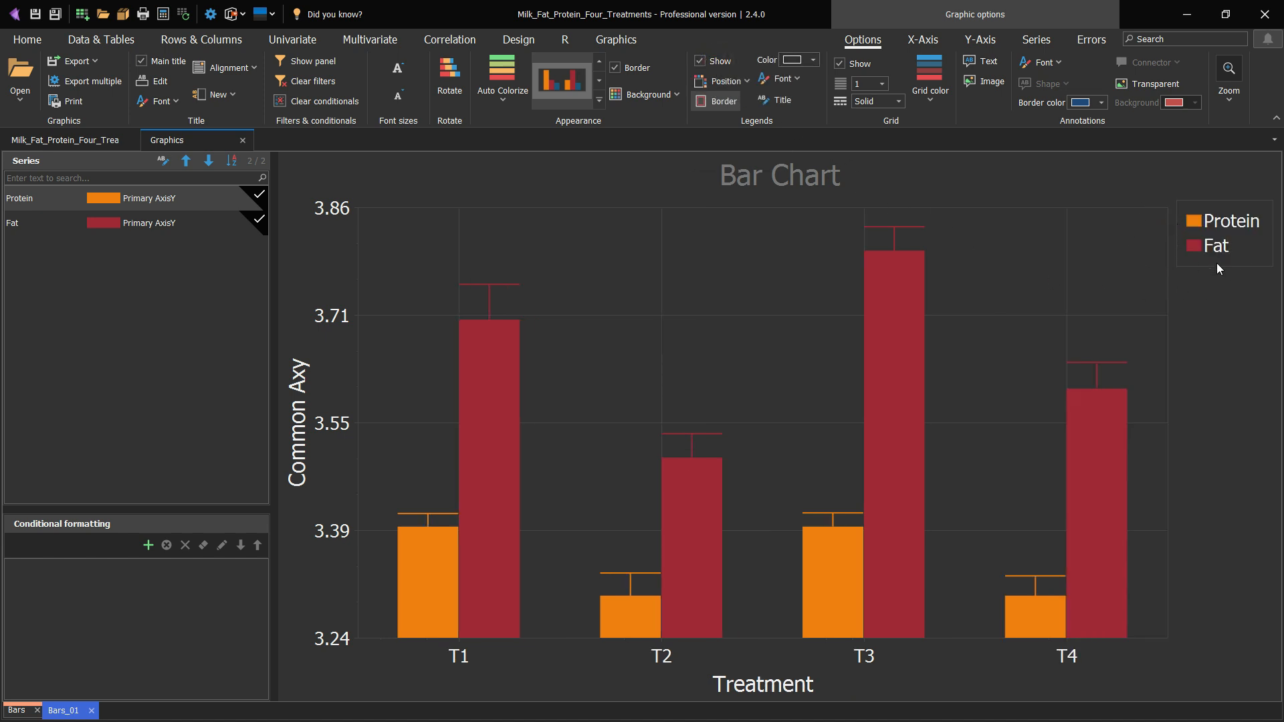
{"action": "left_click", "coordinate": [711, 58]}
{"action": "left_click", "coordinate": [712, 58]}
{"action": "left_click", "coordinate": [745, 81]}
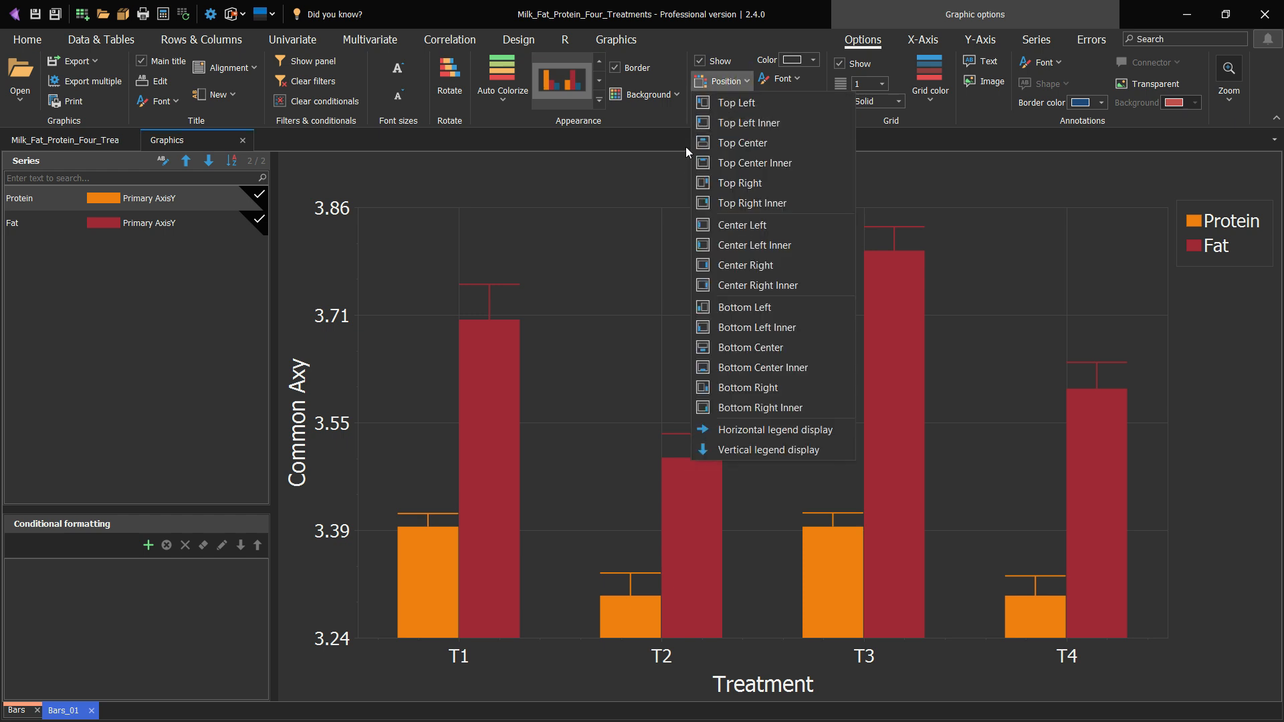
{"action": "left_click", "coordinate": [704, 207]}
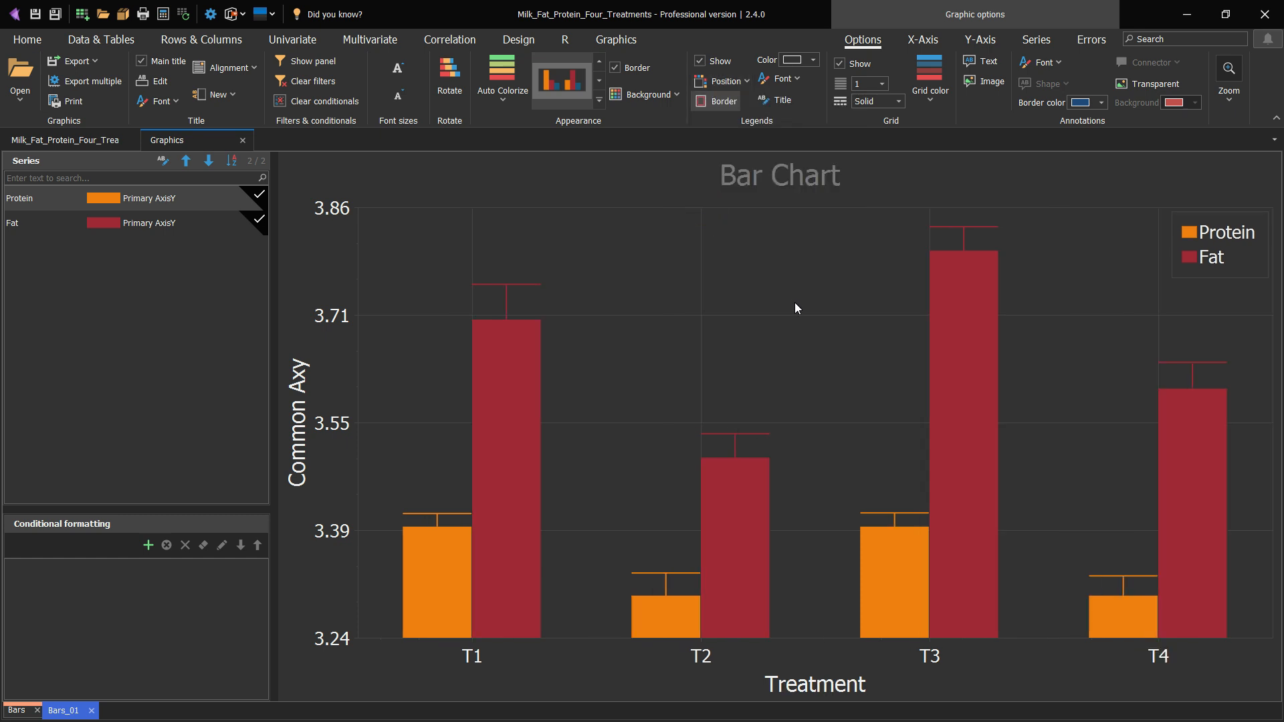
- Rename the two series as "Protein (%)" and "Fat (%)", and keep both displayed in the chart
{"action": "left_click", "coordinate": [34, 202]}
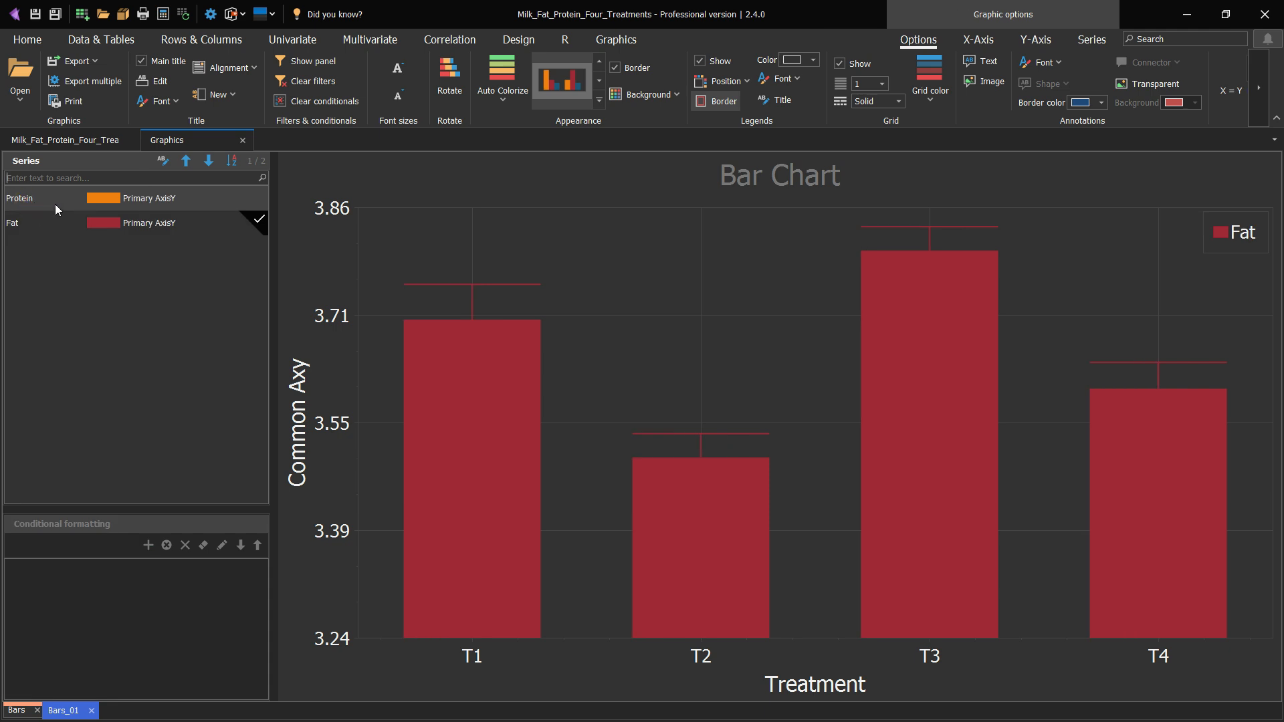
{"action": "left_click", "coordinate": [54, 214]}
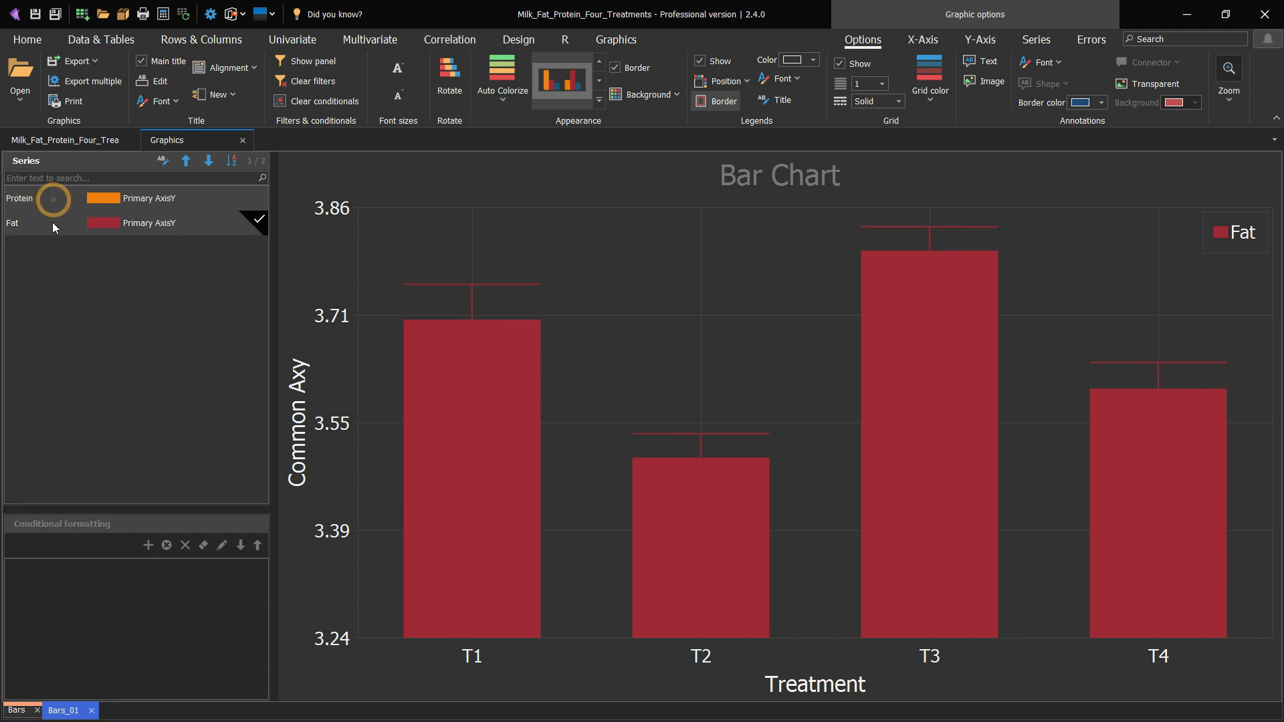
{"action": "left_click", "coordinate": [161, 162]}
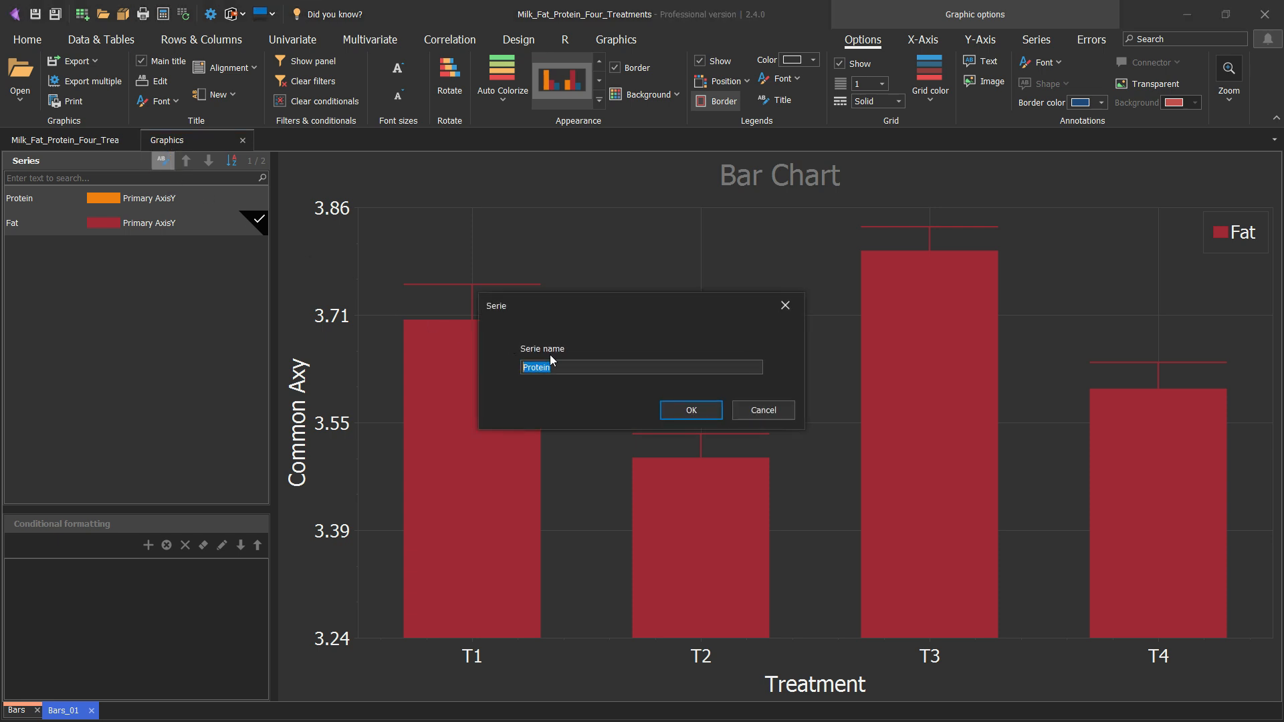
{"action": "left_click", "coordinate": [578, 367]}
{"action": "type", "text": "(%"}
{"action": "left_click", "coordinate": [680, 408]}
{"action": "left_click", "coordinate": [577, 365]}
{"action": "type", "text": "(%)"}
{"action": "left_click", "coordinate": [674, 411]}
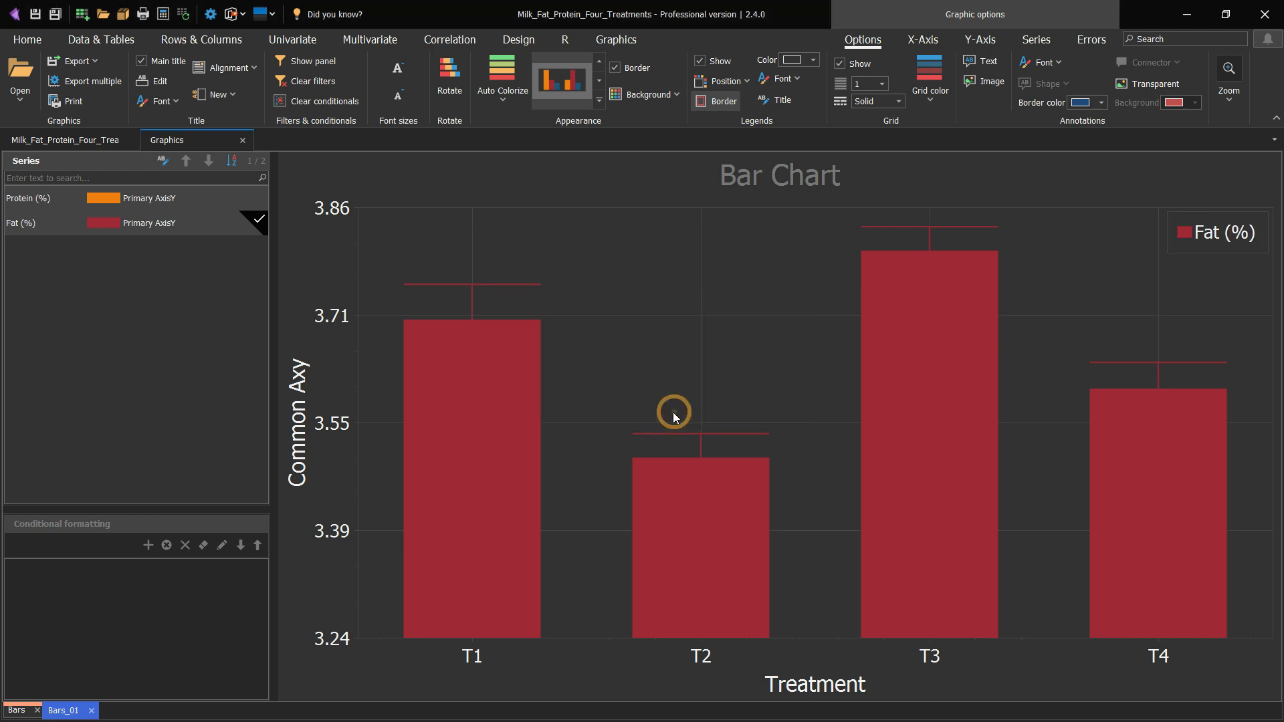
{"action": "left_click", "coordinate": [263, 199]}
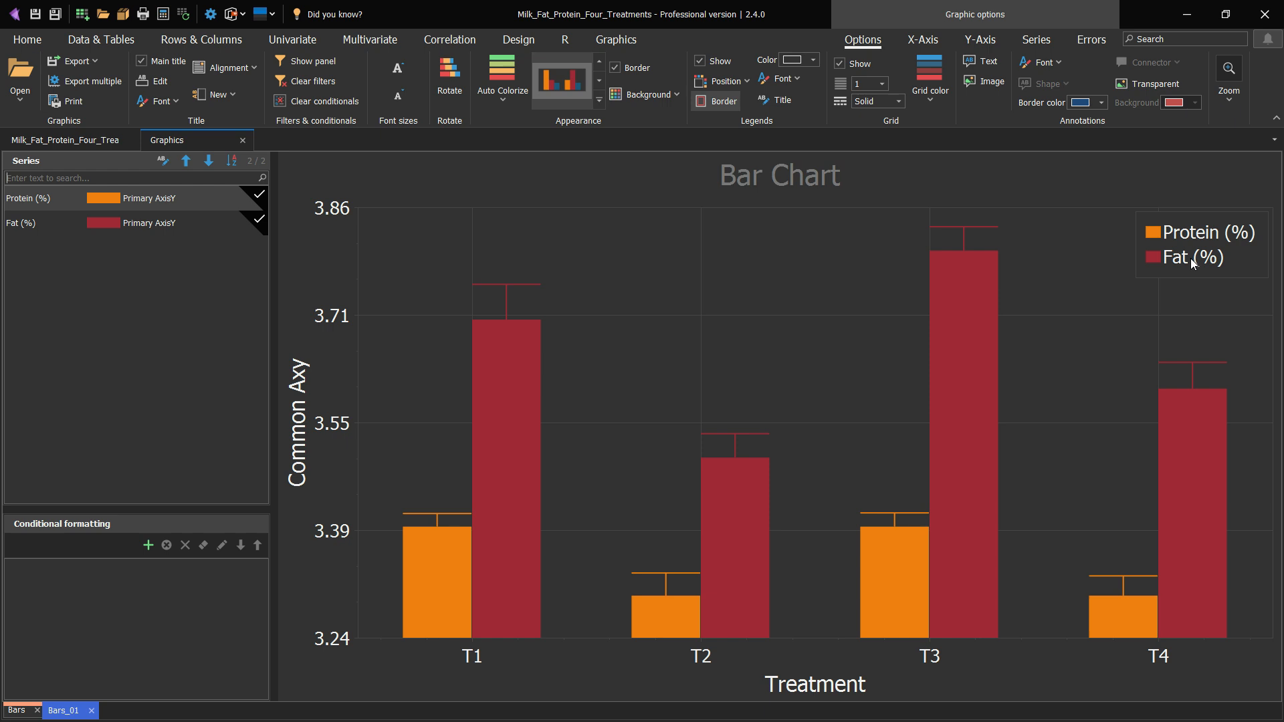
- Change the Y-axis title to "Percentage"
{"action": "double_click", "coordinate": [298, 404]}
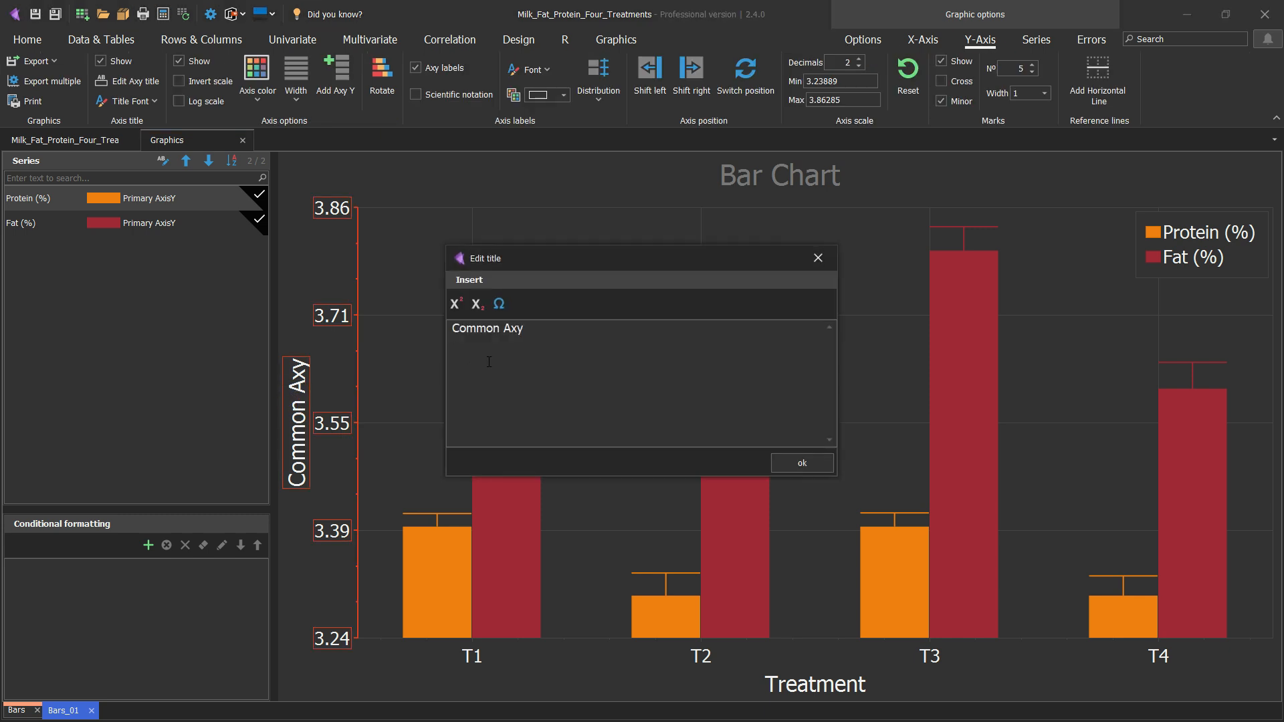
{"action": "left_click", "coordinate": [560, 333]}
{"action": "key", "text": "BackSpace"}
{"action": "key", "text": "BackSpace"}
{"action": "key", "text": "BackSpace"}
{"action": "key", "text": "BackSpace"}
{"action": "key", "text": "BackSpace"}
{"action": "key", "text": "BackSpace"}
{"action": "key", "text": "BackSpace"}
{"action": "key", "text": "BackSpace"}
{"action": "key", "text": "BackSpace"}
{"action": "key", "text": "BackSpace"}
{"action": "type", "text": "Percentage"}
{"action": "left_click", "coordinate": [796, 457]}
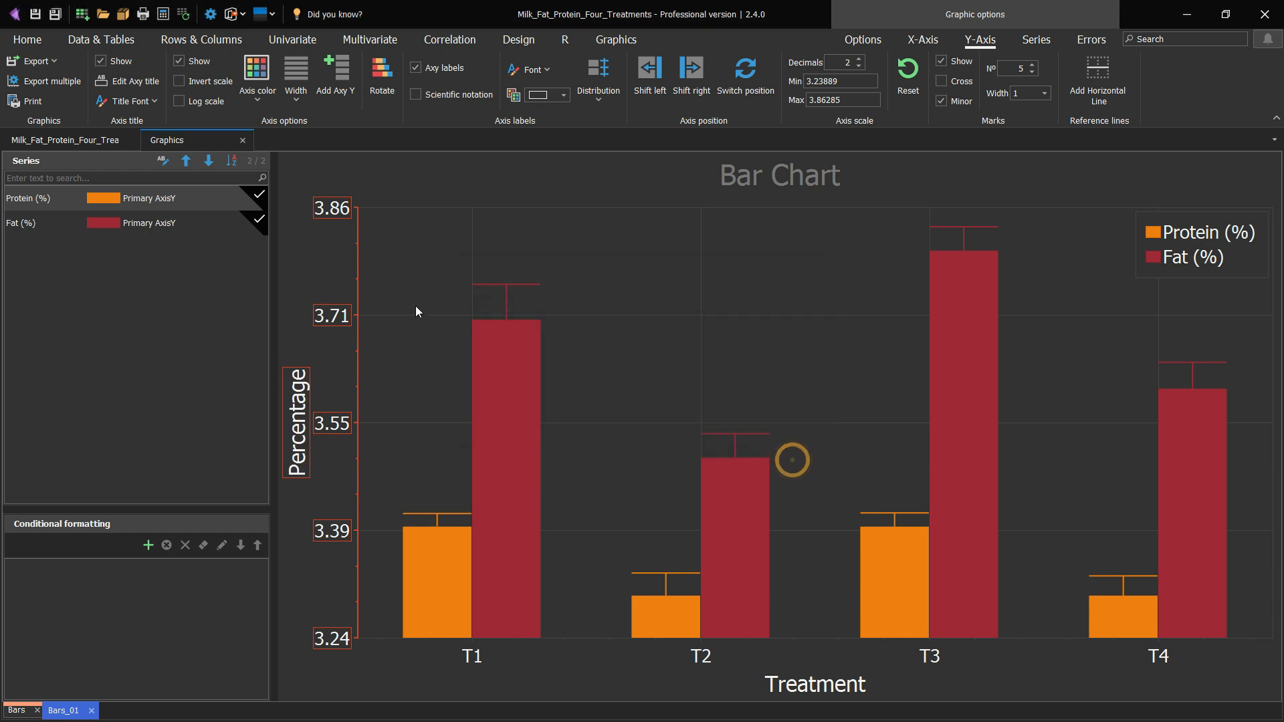
- Move the Protein (%) series after Fat (%) and back to first place in the series order
{"action": "left_click", "coordinate": [147, 194]}
{"action": "left_click", "coordinate": [148, 195]}
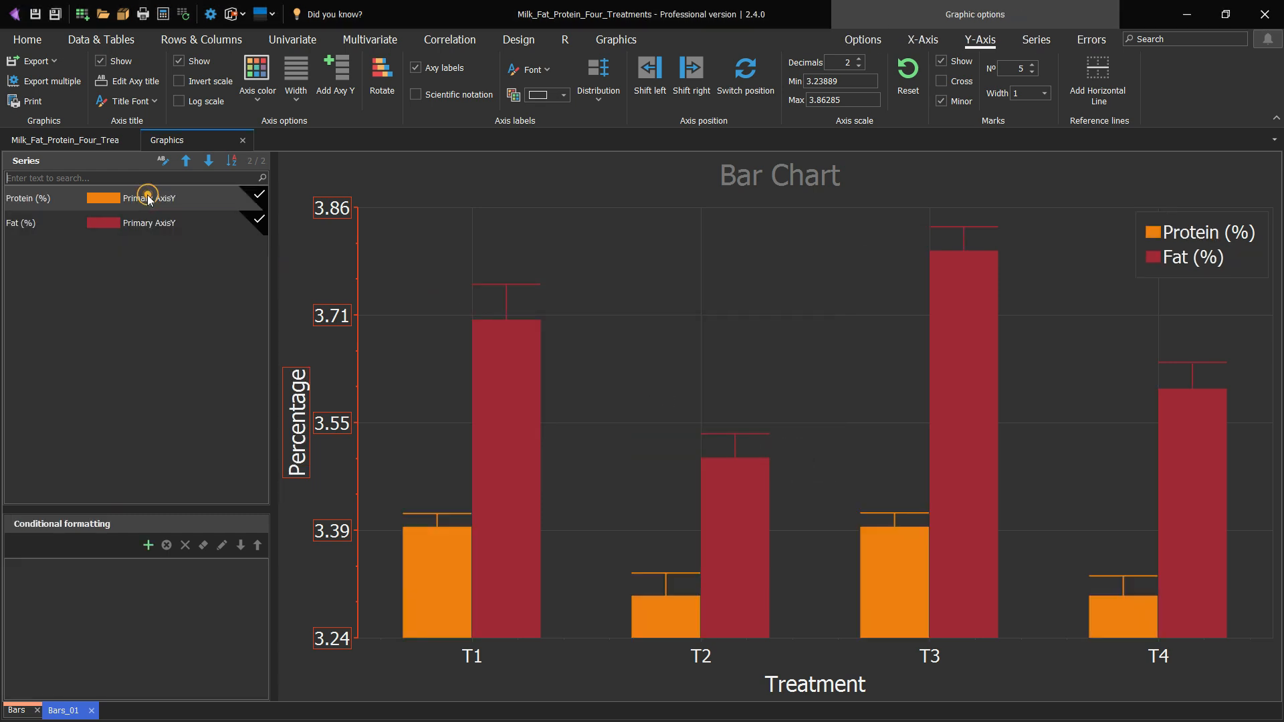
{"action": "left_click", "coordinate": [207, 161]}
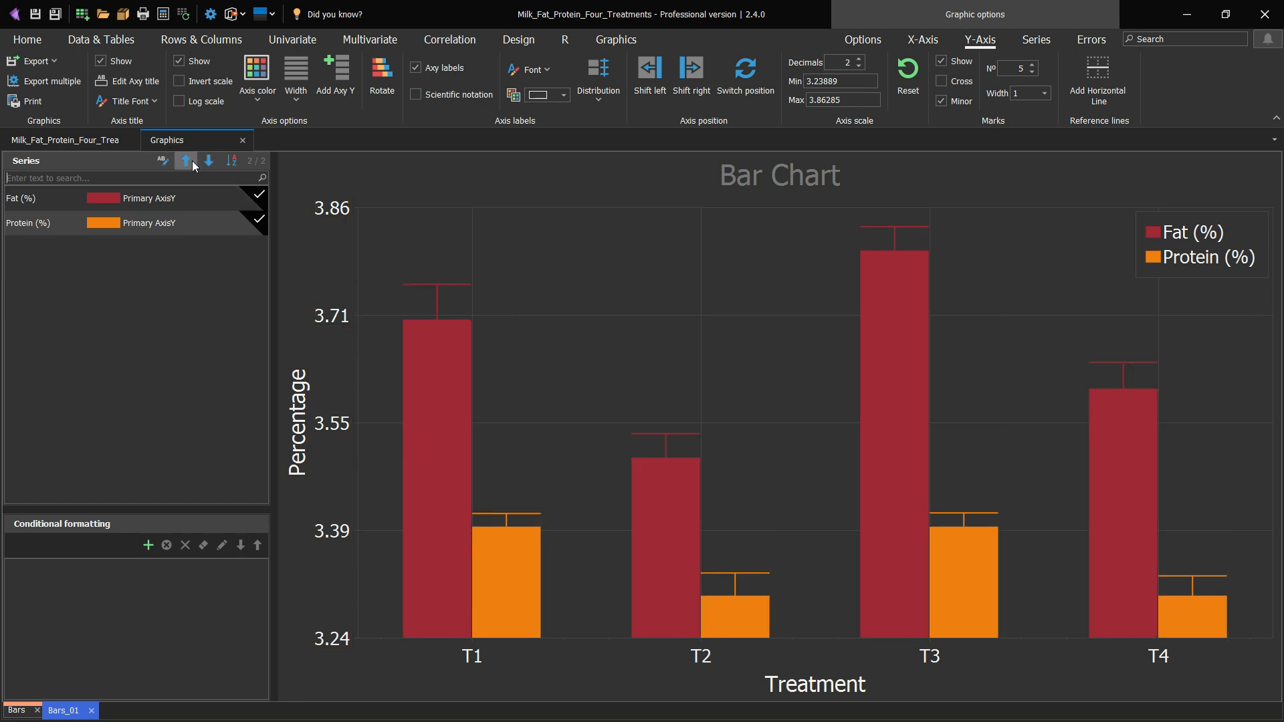
{"action": "left_click", "coordinate": [190, 160]}
{"action": "left_click", "coordinate": [209, 162]}
{"action": "left_click", "coordinate": [187, 160]}
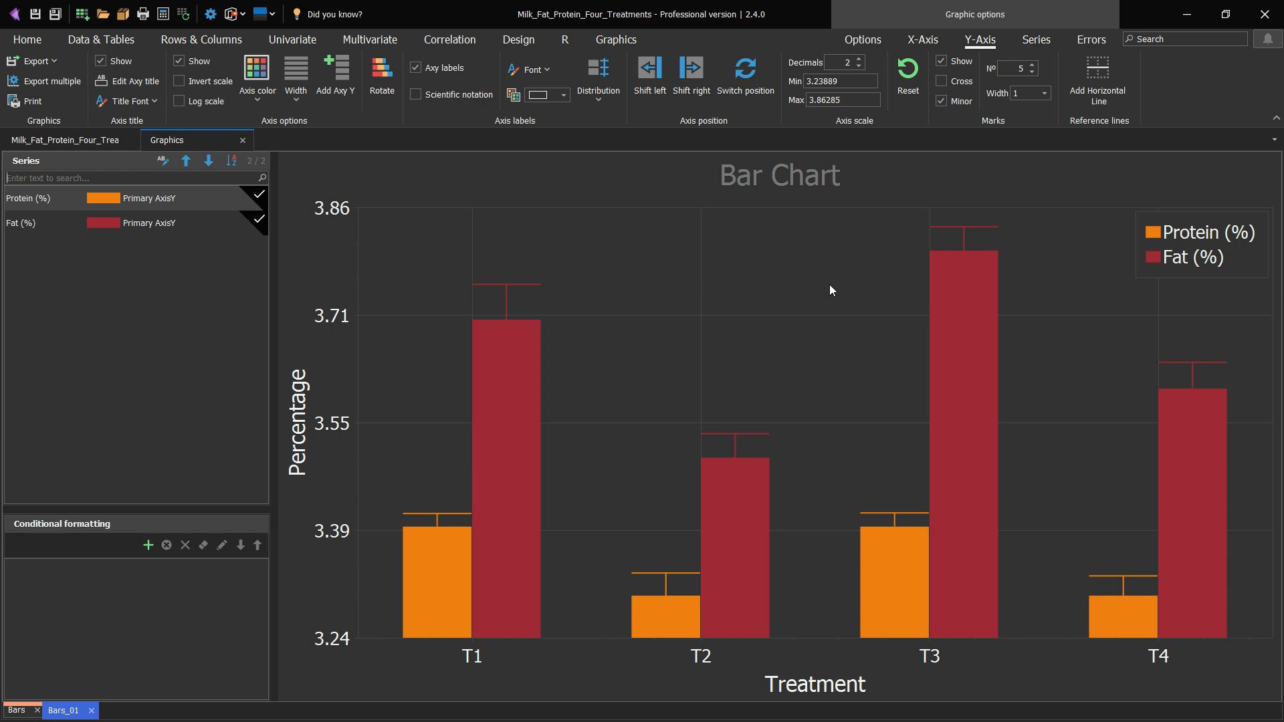
{"action": "right_click", "coordinate": [773, 304]}
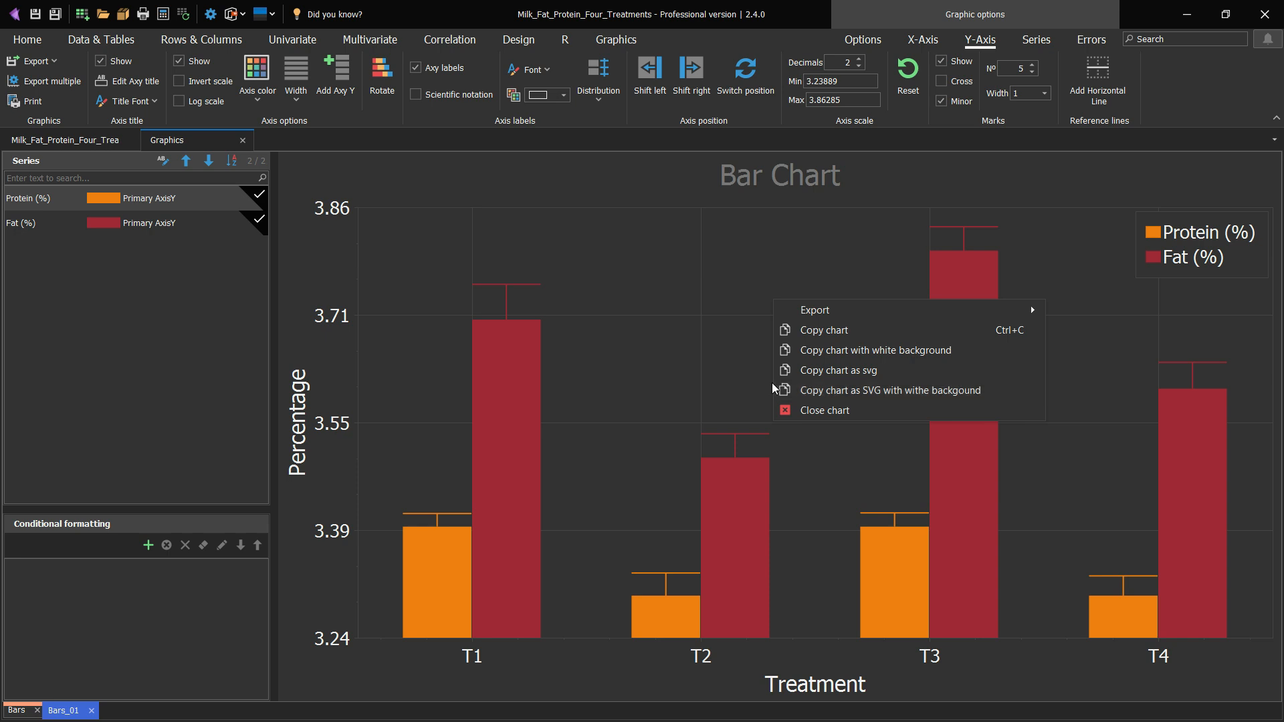
{"action": "left_click", "coordinate": [708, 363]}
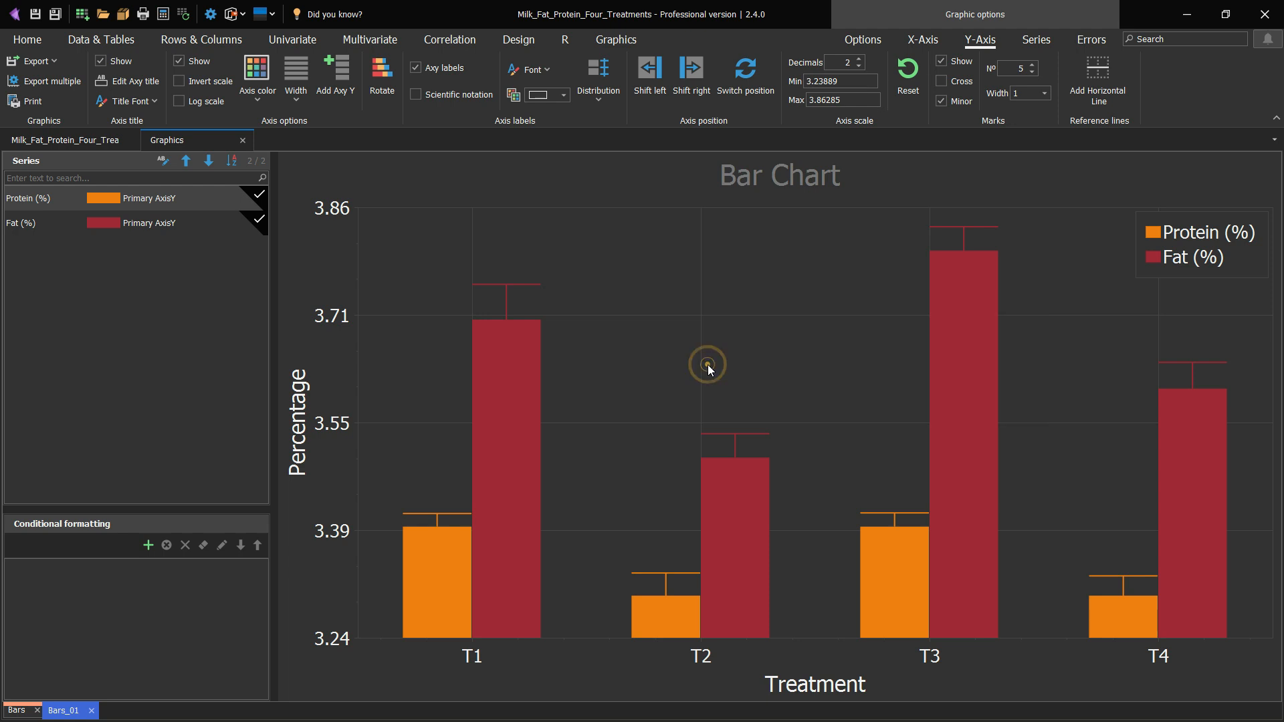